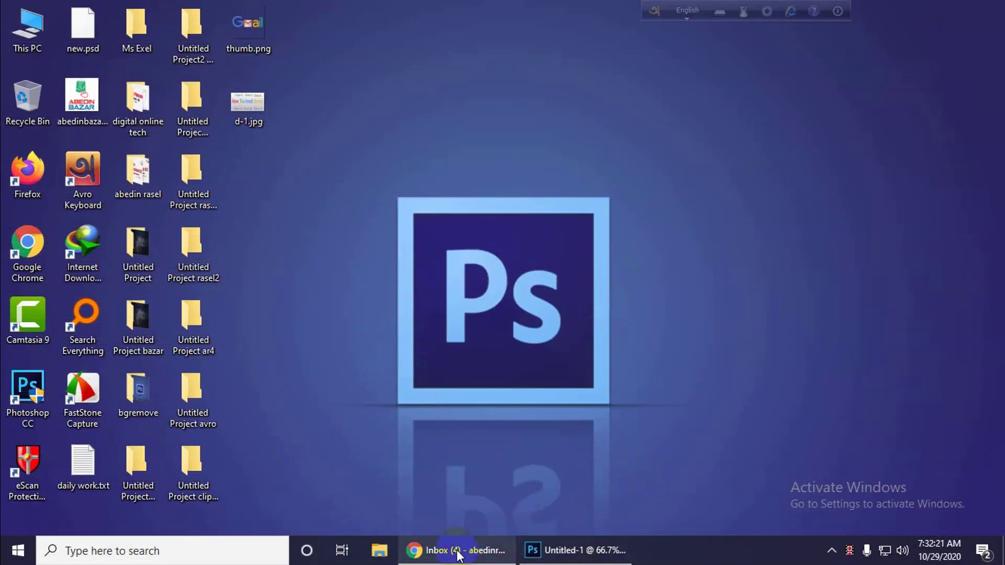
- Restore the Chrome browser window from the Windows taskbar
{"action": "left_click", "coordinate": [458, 555]}
- Search Google for 'gmail' in a new tab and open the Gmail result
{"action": "left_click", "coordinate": [374, 12]}
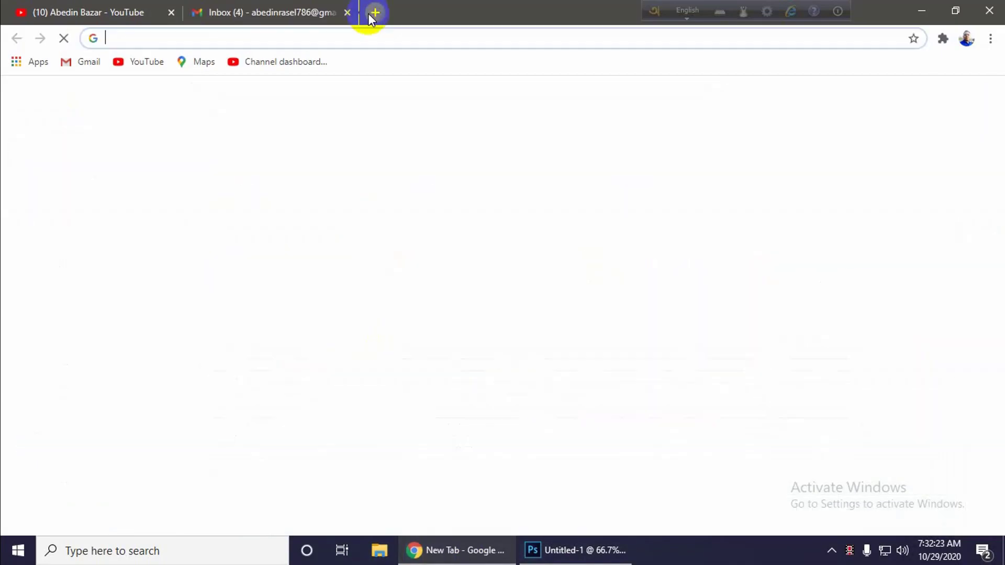
{"action": "left_click", "coordinate": [293, 38]}
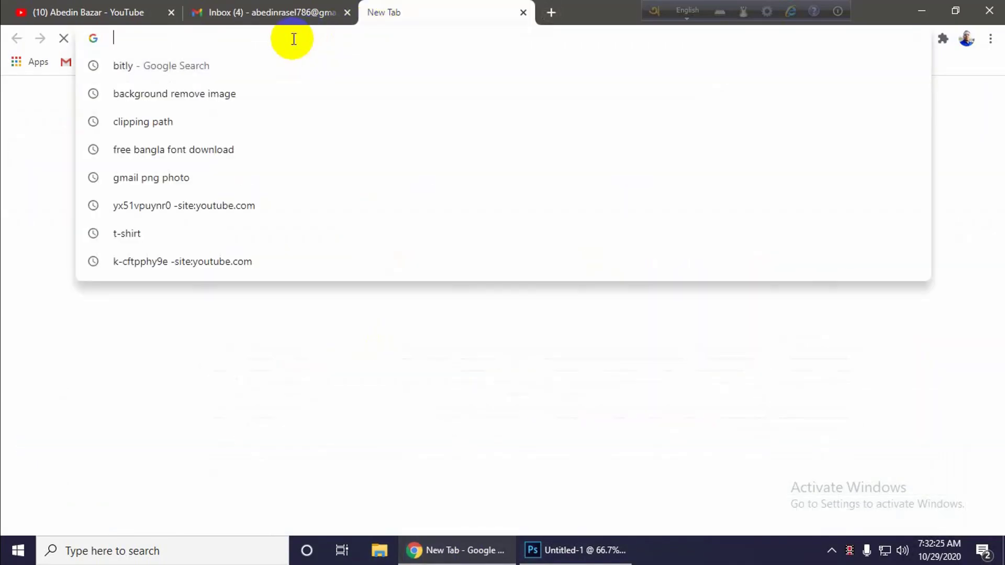
{"action": "type", "text": "gma"}
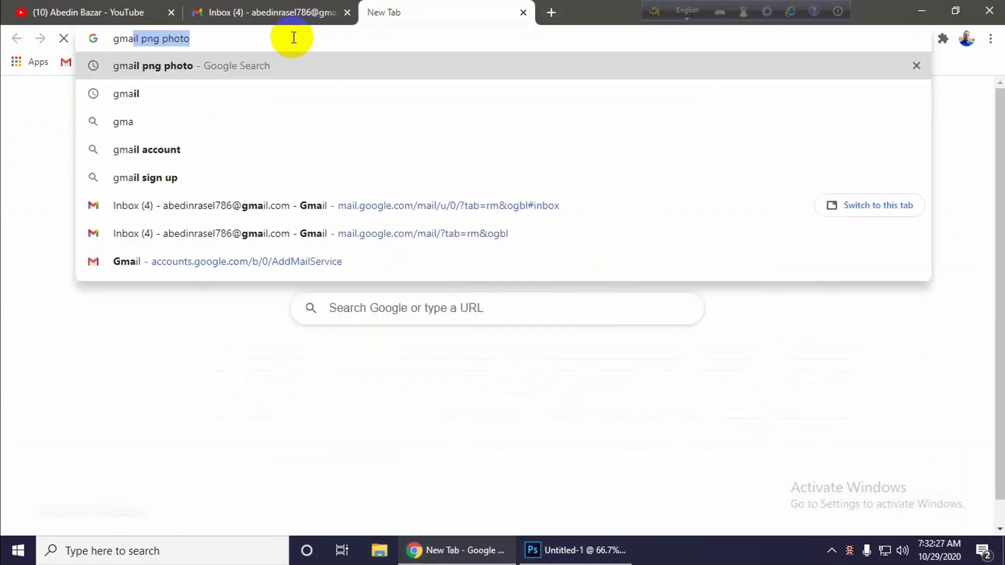
{"action": "type", "text": "o"}
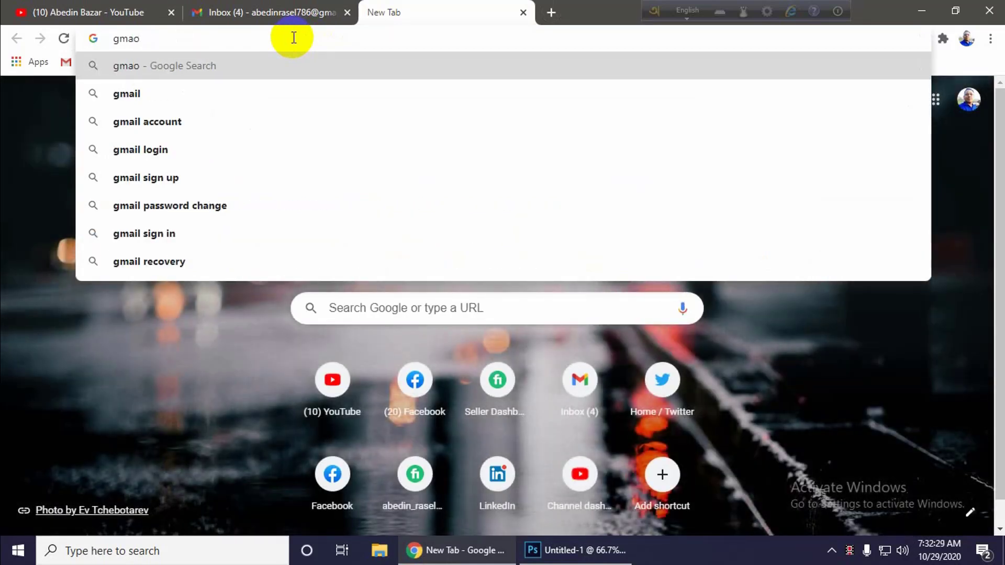
{"action": "key", "text": "BackSpace"}
{"action": "key", "text": "BackSpace"}
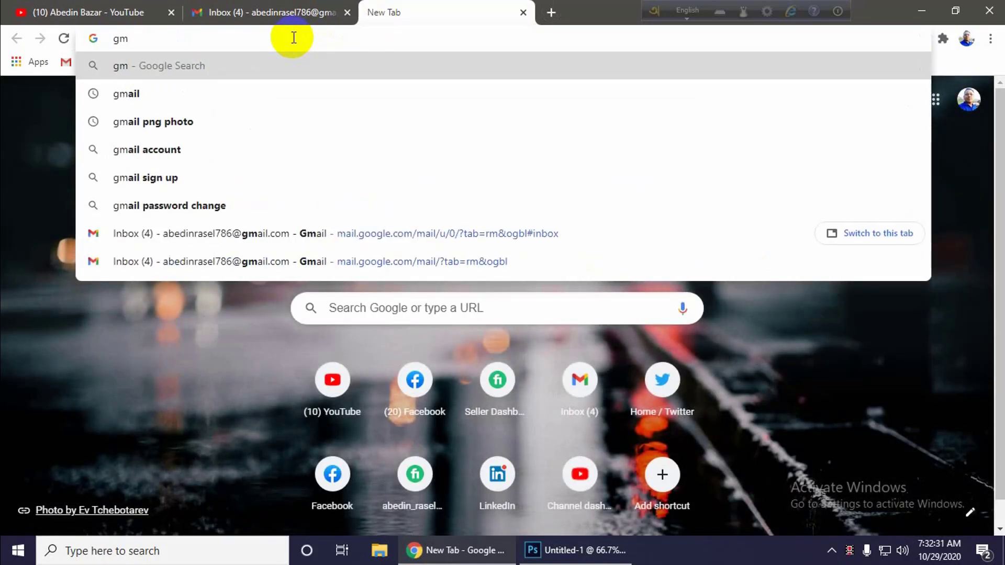
{"action": "type", "text": "ail"}
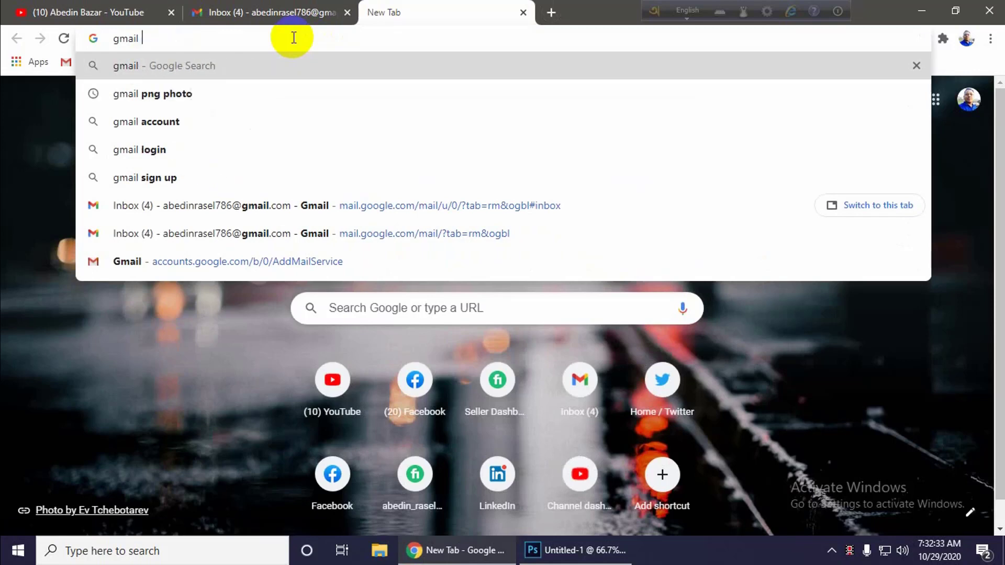
{"action": "key", "text": "Return"}
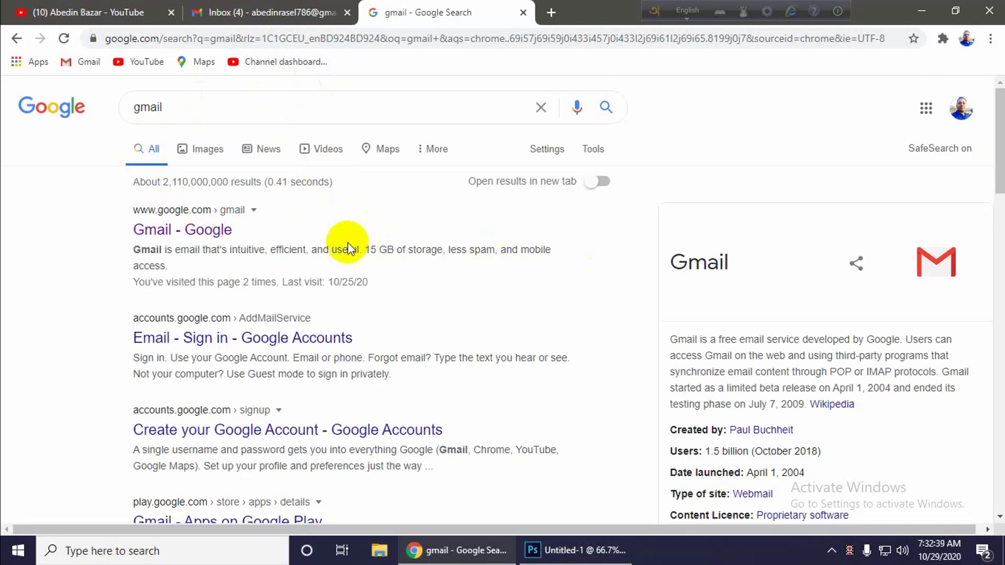
{"action": "left_click", "coordinate": [190, 231]}
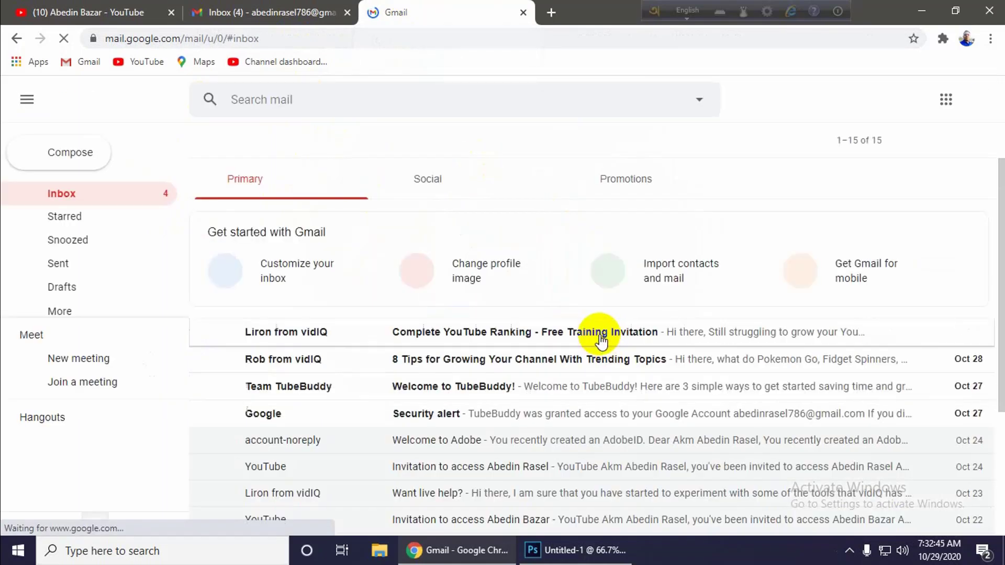
- Scroll through the inbox's 15 Primary messages
{"action": "scroll", "coordinate": [654, 418], "scroll_direction": "down", "scroll_amount": 5}
{"action": "scroll", "coordinate": [653, 417], "scroll_direction": "up", "scroll_amount": 5}
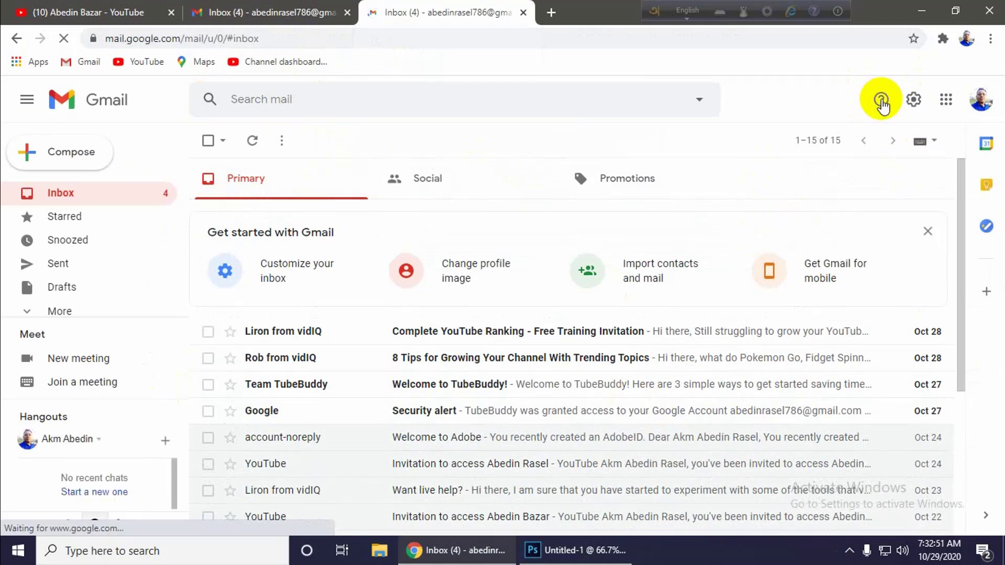
{"action": "scroll", "coordinate": [418, 343], "scroll_direction": "down", "scroll_amount": 5}
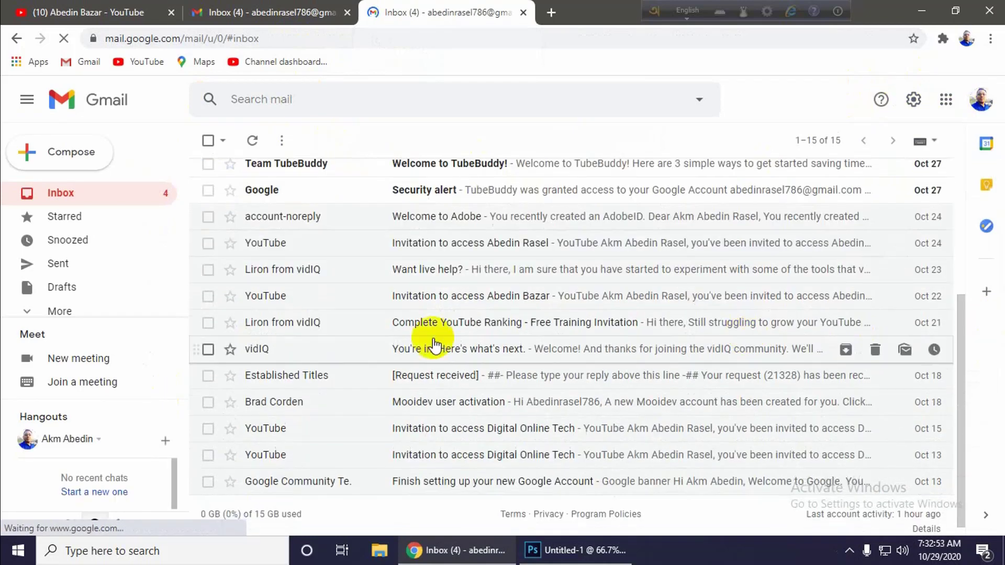
{"action": "scroll", "coordinate": [680, 364], "scroll_direction": "up", "scroll_amount": 5}
{"action": "scroll", "coordinate": [665, 356], "scroll_direction": "up", "scroll_amount": 1}
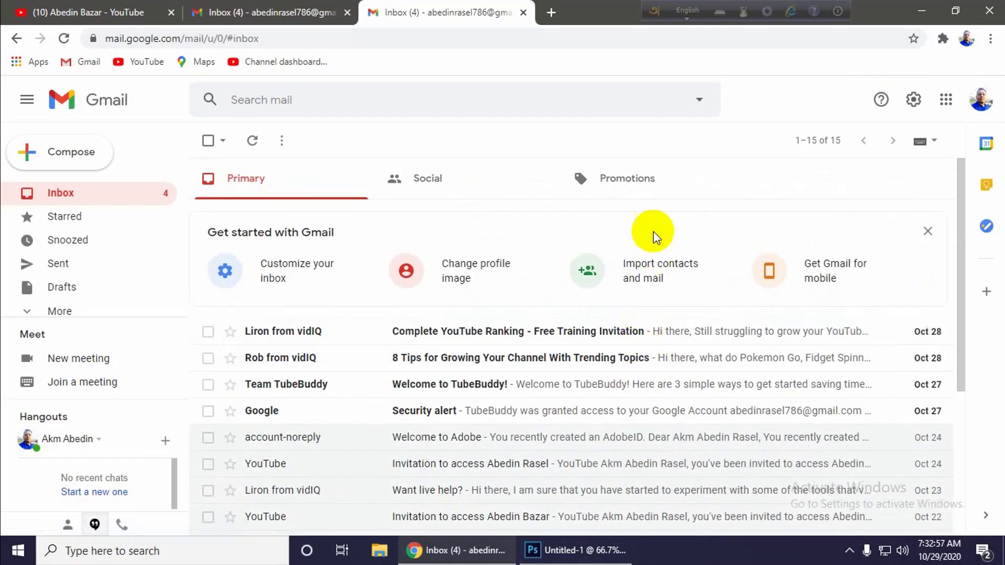
{"action": "scroll", "coordinate": [477, 324], "scroll_direction": "down", "scroll_amount": 4}
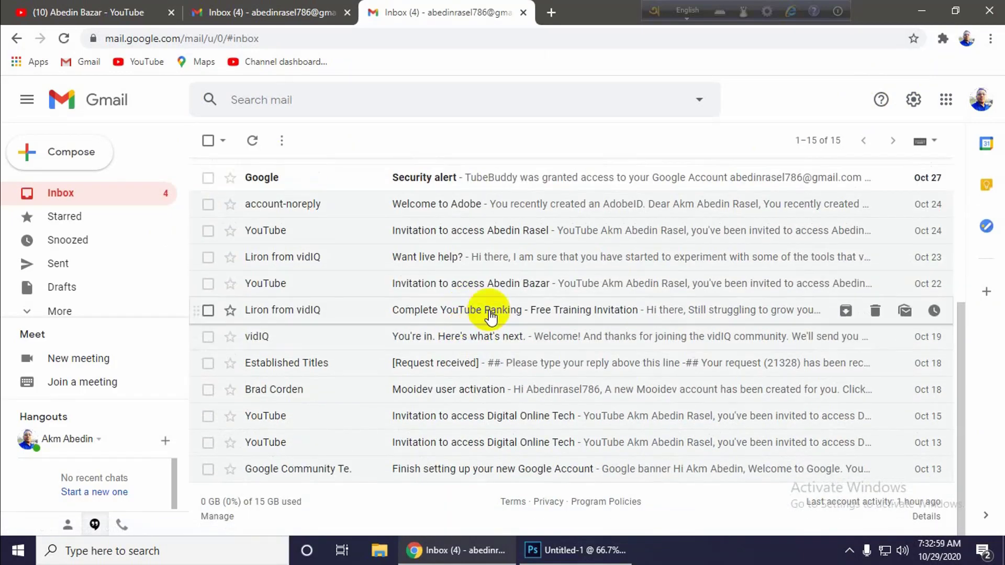
{"action": "scroll", "coordinate": [486, 314], "scroll_direction": "up", "scroll_amount": 4}
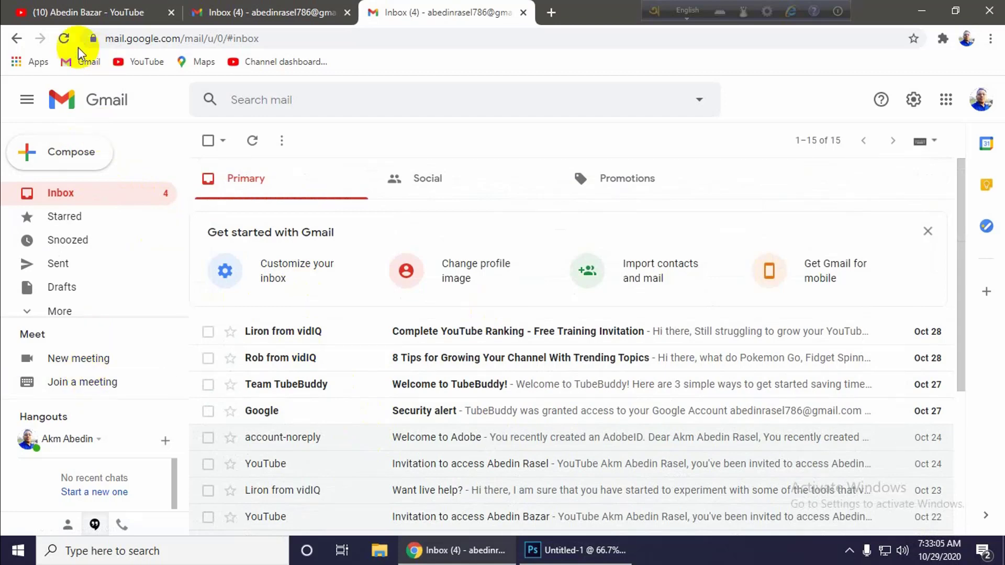
- Collapse the sidebar to icons, expand it back, and scroll the inbox again
{"action": "left_click", "coordinate": [27, 103]}
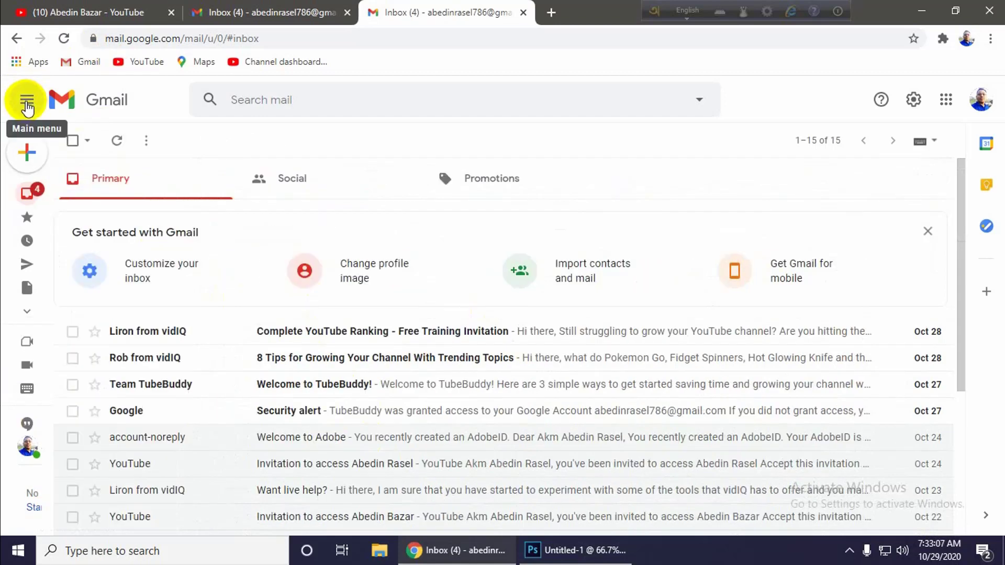
{"action": "mouse_move", "coordinate": [37, 239]}
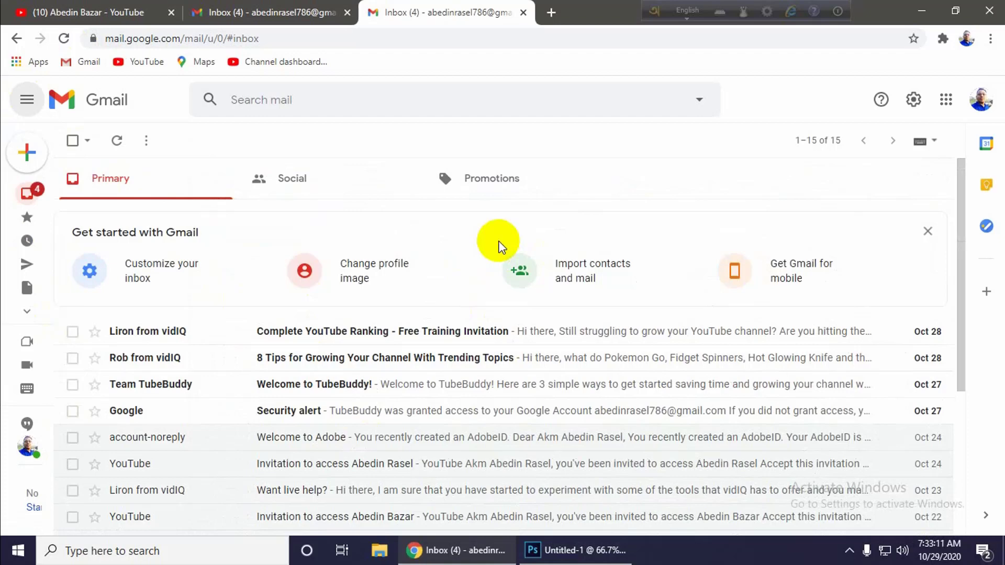
{"action": "left_click", "coordinate": [25, 101]}
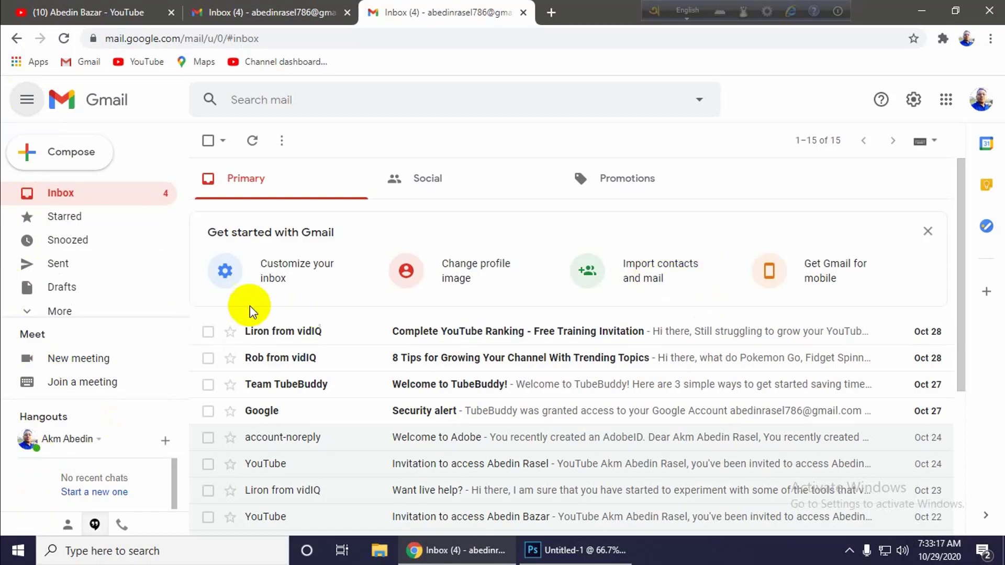
{"action": "scroll", "coordinate": [769, 421], "scroll_direction": "down", "scroll_amount": 4}
{"action": "scroll", "coordinate": [764, 418], "scroll_direction": "up", "scroll_amount": 4}
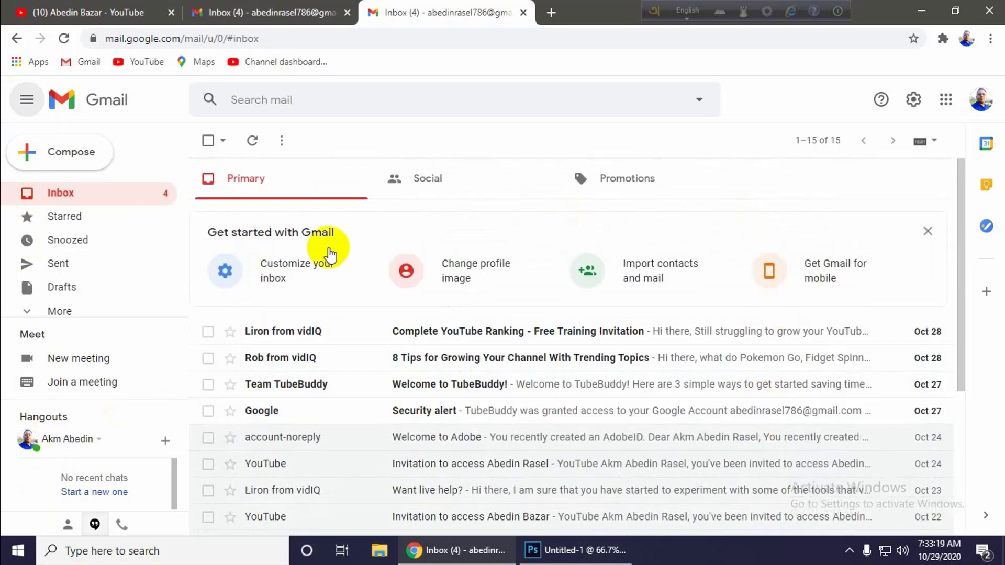
{"action": "scroll", "coordinate": [666, 417], "scroll_direction": "down", "scroll_amount": 4}
{"action": "scroll", "coordinate": [366, 387], "scroll_direction": "up", "scroll_amount": 4}
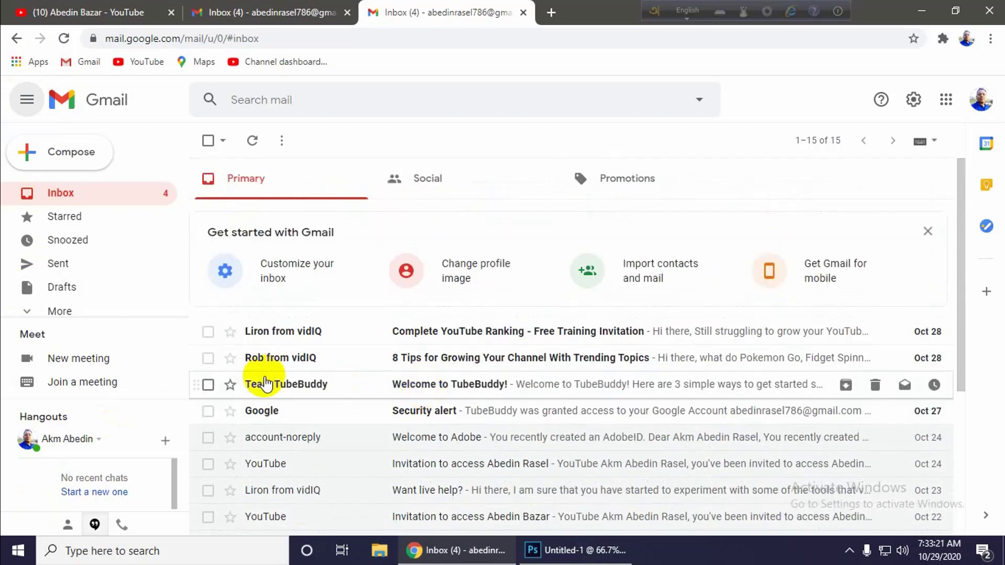
{"action": "scroll", "coordinate": [681, 385], "scroll_direction": "down", "scroll_amount": 4}
{"action": "scroll", "coordinate": [576, 390], "scroll_direction": "up", "scroll_amount": 4}
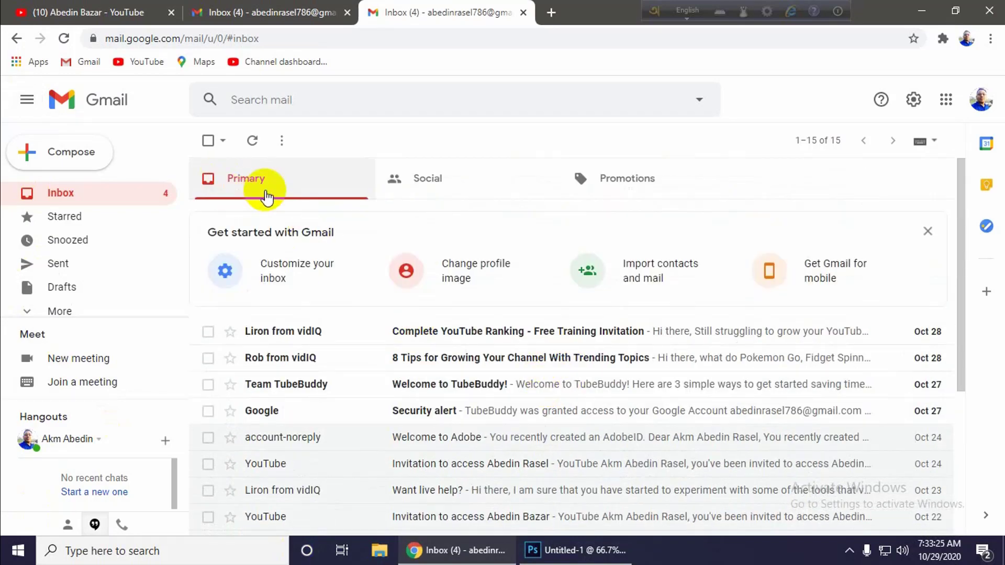
{"action": "scroll", "coordinate": [578, 422], "scroll_direction": "down", "scroll_amount": 4}
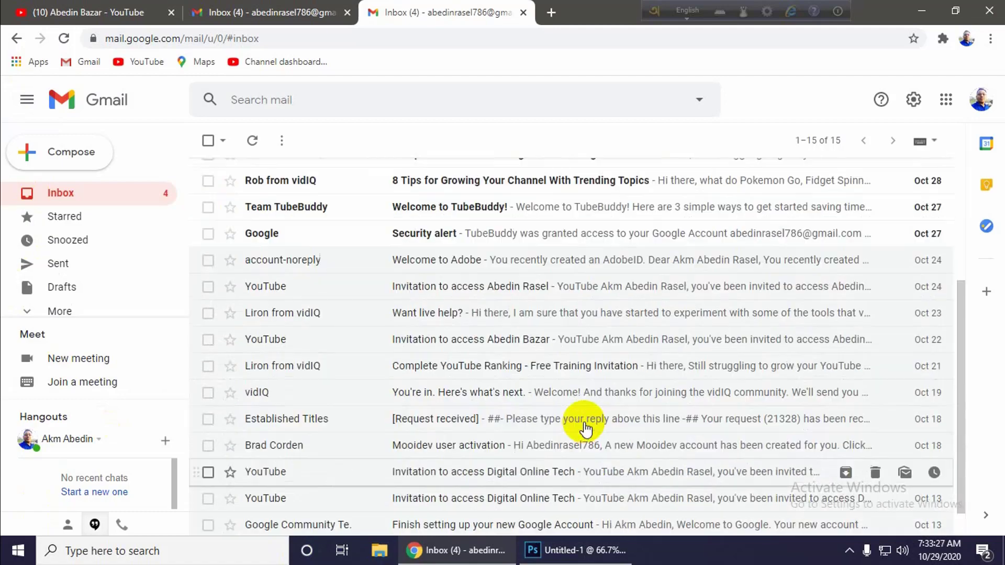
{"action": "scroll", "coordinate": [549, 392], "scroll_direction": "up", "scroll_amount": 4}
{"action": "left_click", "coordinate": [426, 179]}
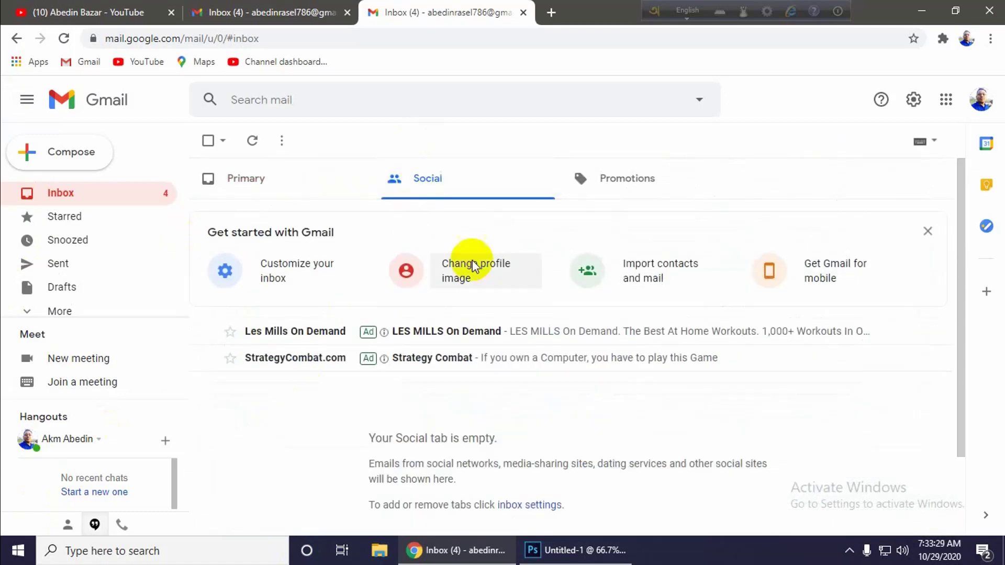
{"action": "scroll", "coordinate": [455, 426], "scroll_direction": "down", "scroll_amount": 3}
{"action": "scroll", "coordinate": [418, 337], "scroll_direction": "up", "scroll_amount": 3}
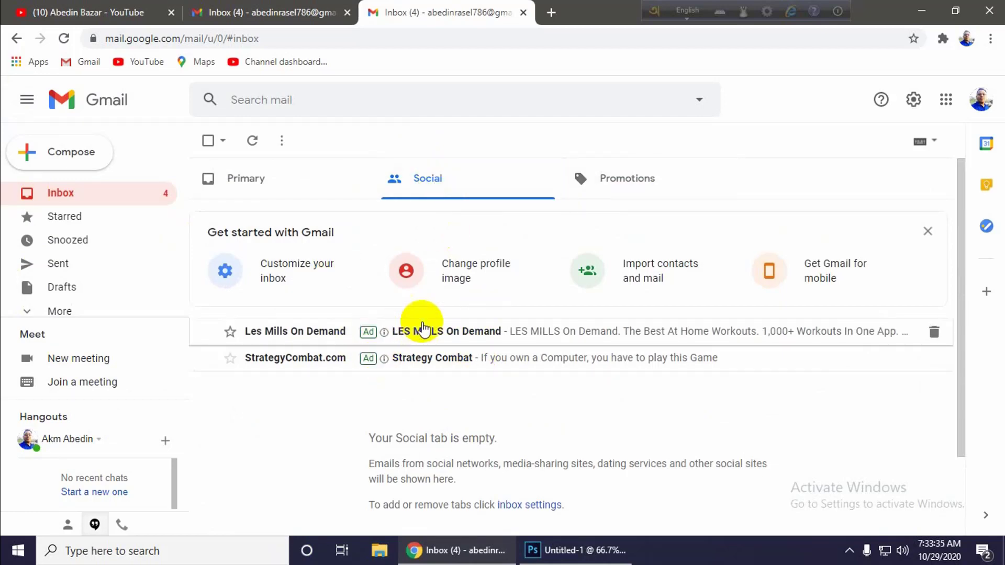
{"action": "left_click", "coordinate": [626, 179]}
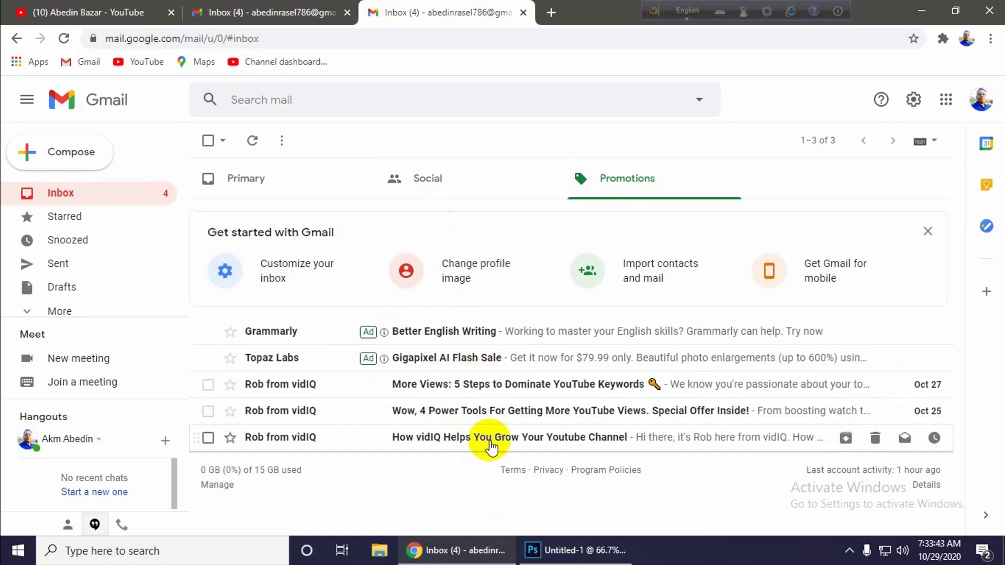
{"action": "left_click", "coordinate": [273, 179]}
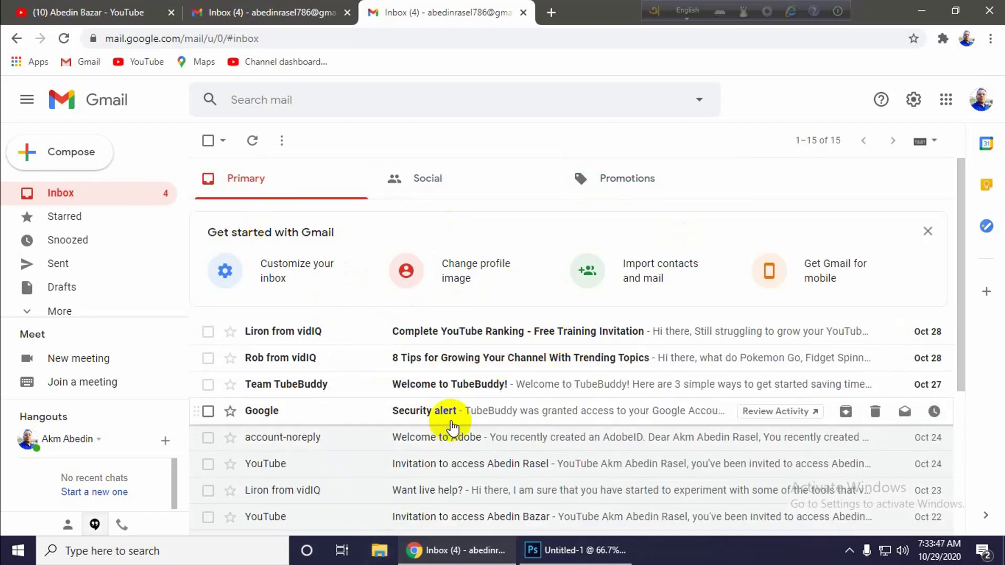
{"action": "scroll", "coordinate": [448, 422], "scroll_direction": "down", "scroll_amount": 5}
{"action": "scroll", "coordinate": [448, 421], "scroll_direction": "up", "scroll_amount": 4}
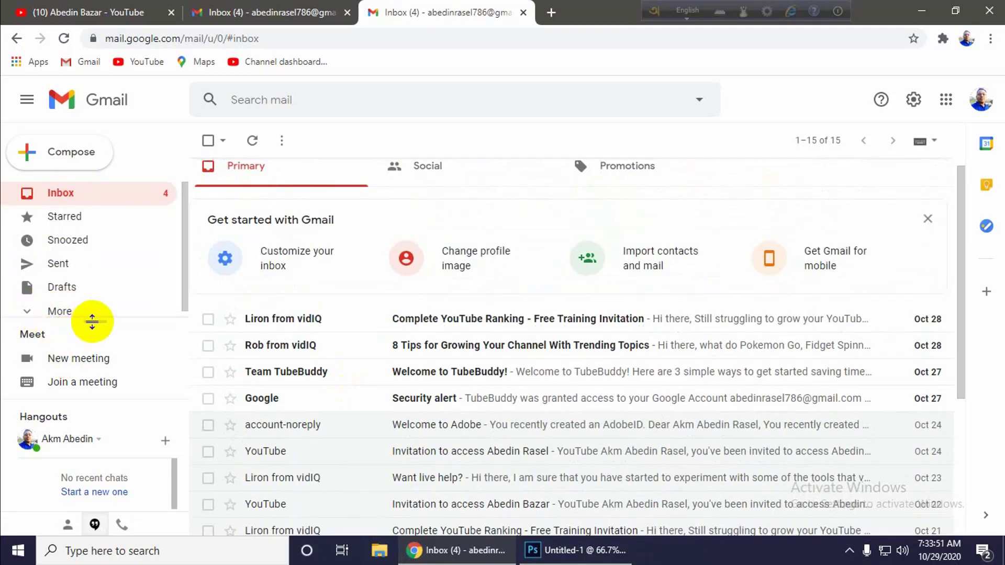
{"action": "left_click_drag", "start_coordinate": [92, 321], "coordinate": [99, 415]}
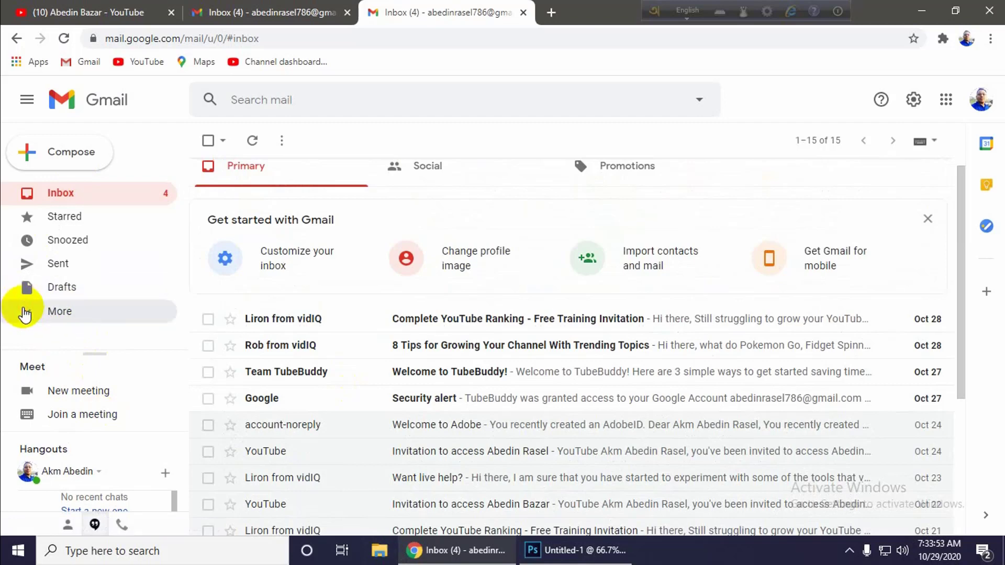
{"action": "left_click", "coordinate": [24, 313]}
{"action": "scroll", "coordinate": [63, 316], "scroll_direction": "down", "scroll_amount": 4}
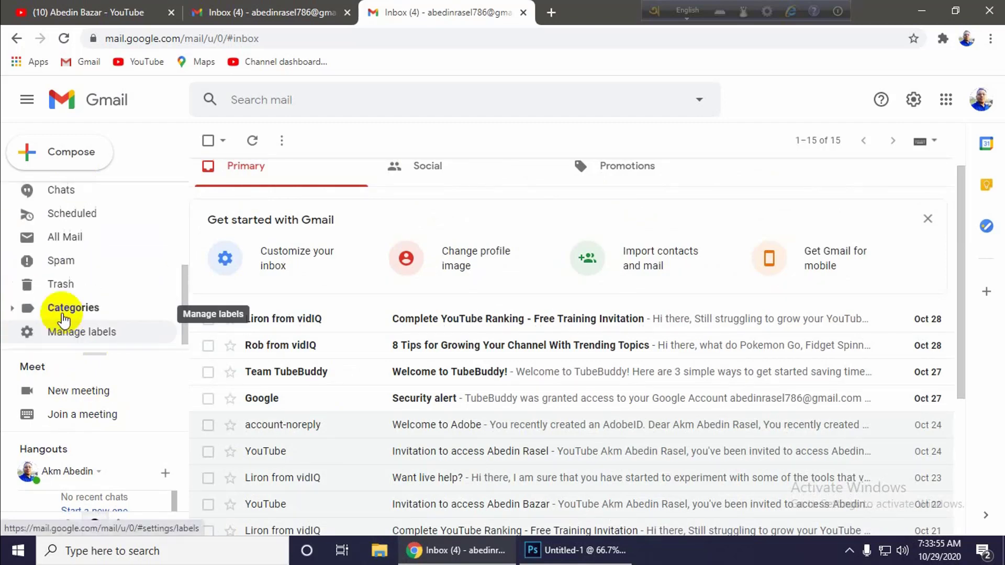
{"action": "scroll", "coordinate": [65, 322], "scroll_direction": "up", "scroll_amount": 3}
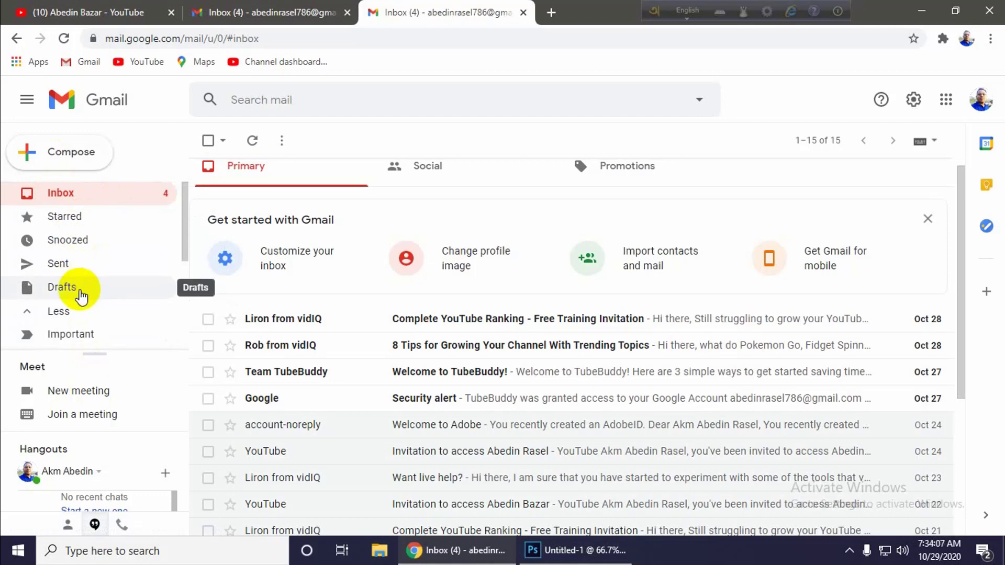
{"action": "scroll", "coordinate": [74, 319], "scroll_direction": "down", "scroll_amount": 3}
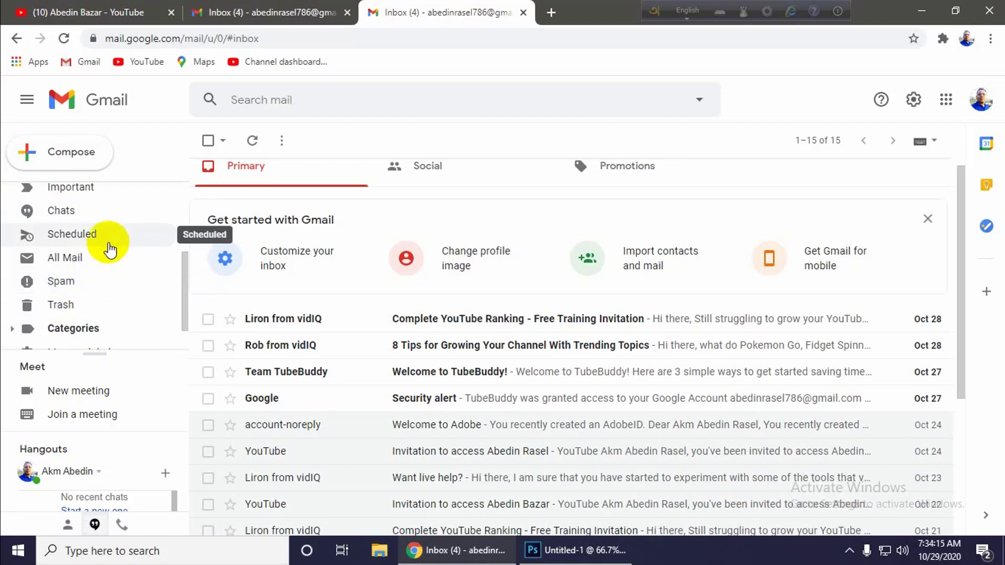
{"action": "scroll", "coordinate": [429, 313], "scroll_direction": "up", "scroll_amount": 1}
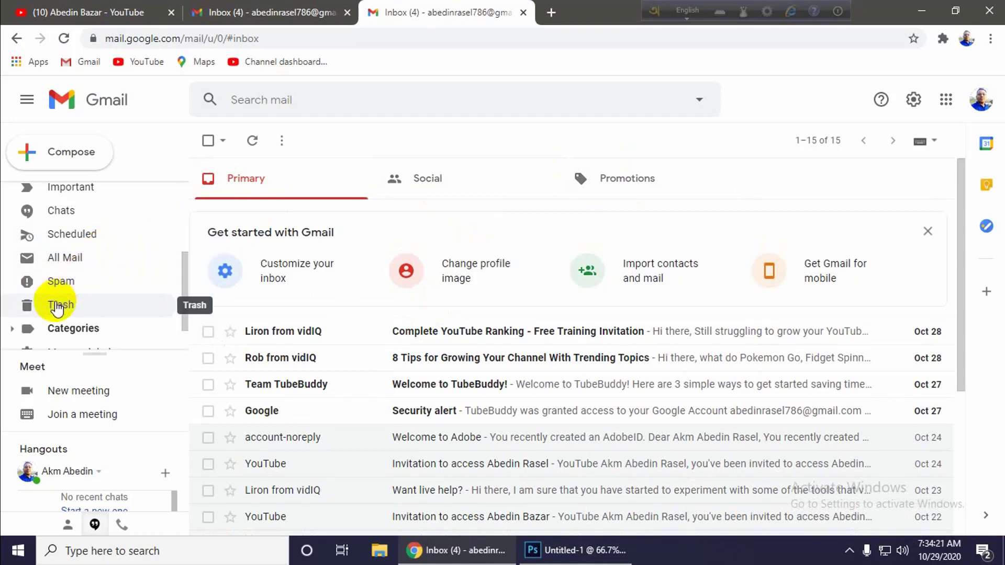
{"action": "scroll", "coordinate": [92, 280], "scroll_direction": "down", "scroll_amount": 1}
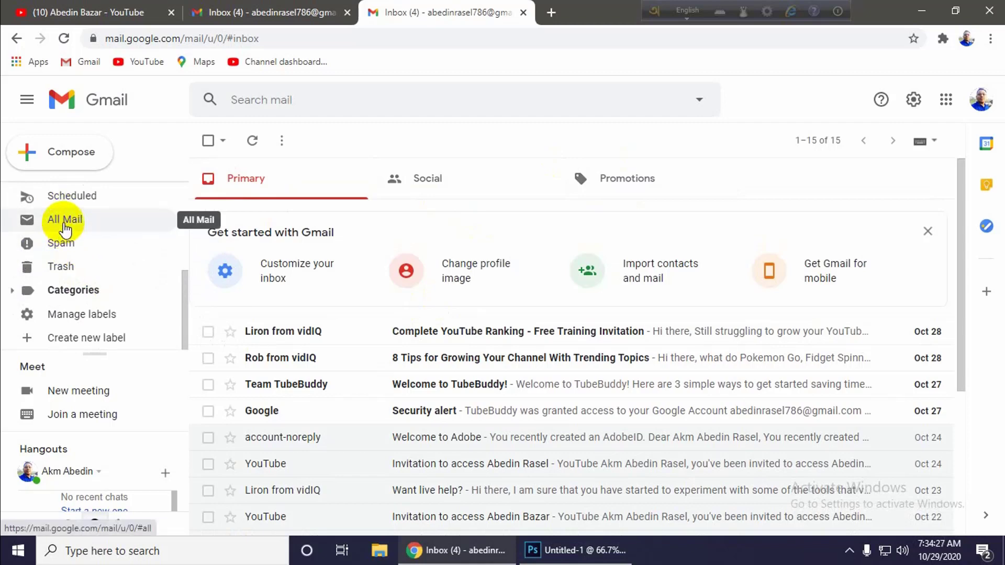
{"action": "scroll", "coordinate": [63, 277], "scroll_direction": "up", "scroll_amount": 2}
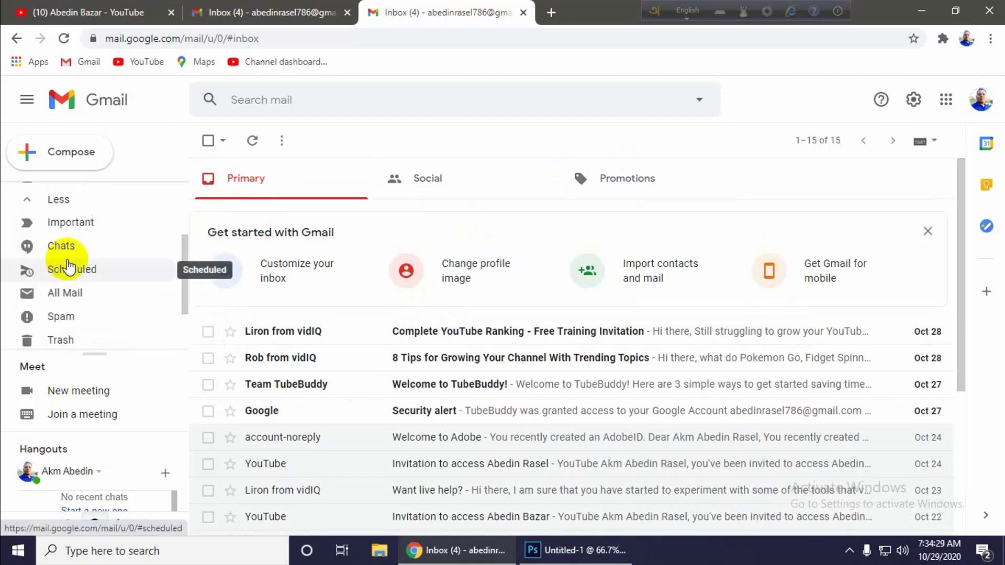
{"action": "scroll", "coordinate": [60, 262], "scroll_direction": "up", "scroll_amount": 2}
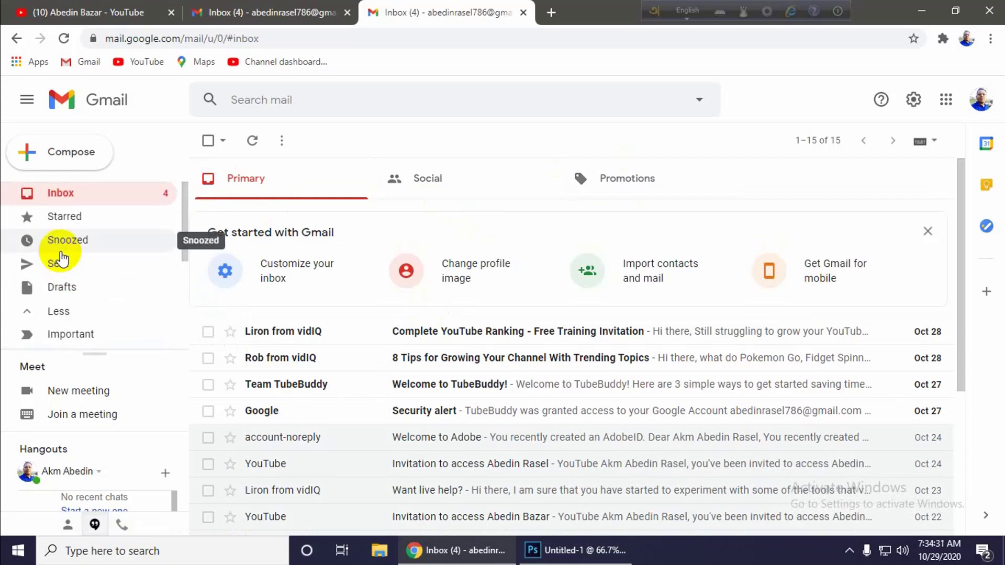
{"action": "scroll", "coordinate": [62, 257], "scroll_direction": "down", "scroll_amount": 3}
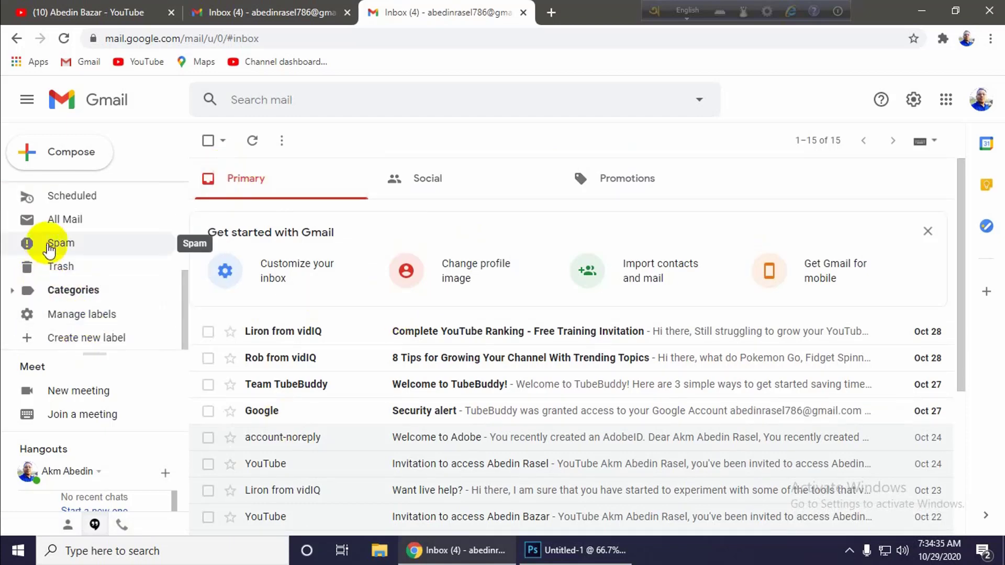
{"action": "scroll", "coordinate": [21, 251], "scroll_direction": "up", "scroll_amount": 4}
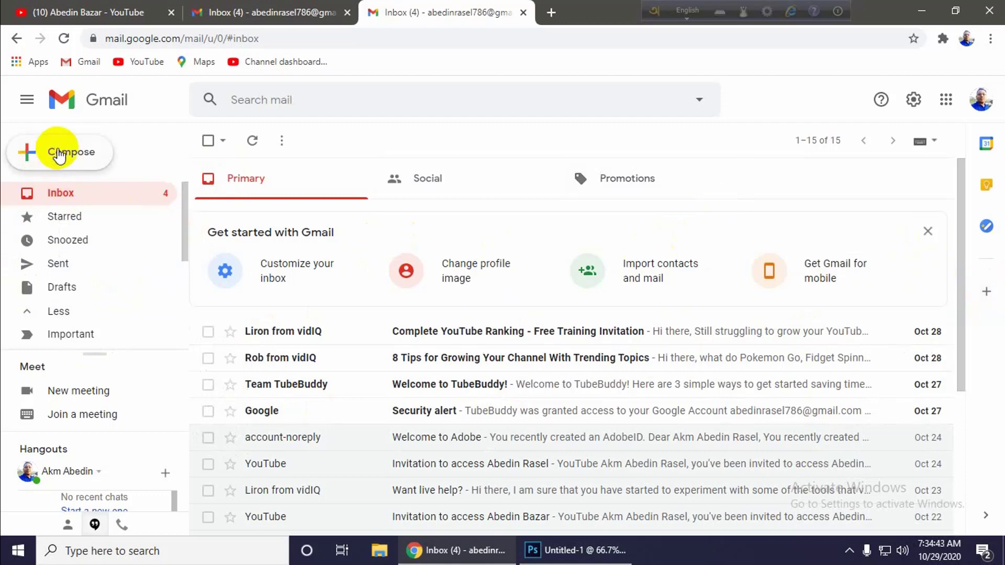
- Compose a new message and focus the To field for the recipient's address
{"action": "left_click", "coordinate": [59, 154]}
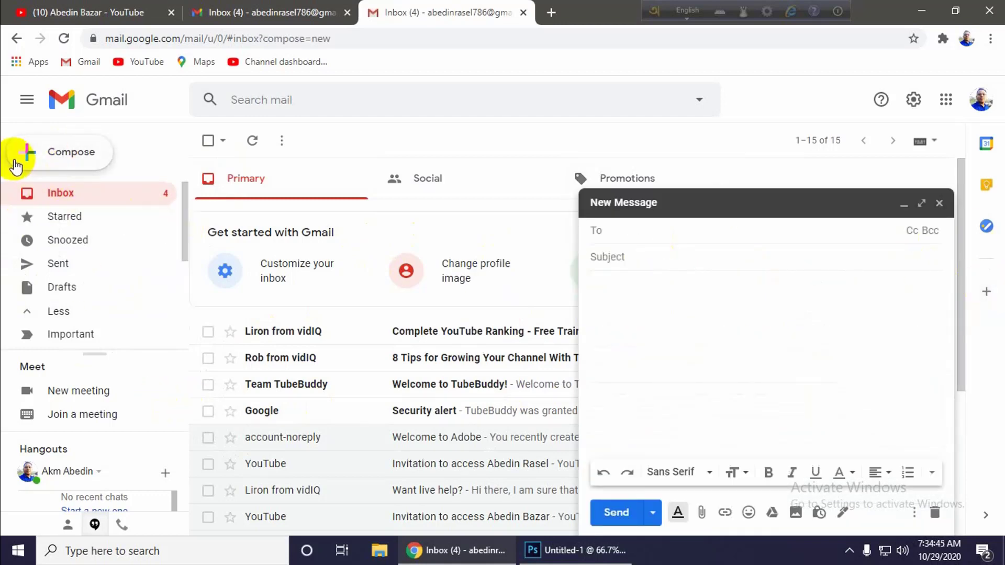
{"action": "left_click", "coordinate": [636, 235]}
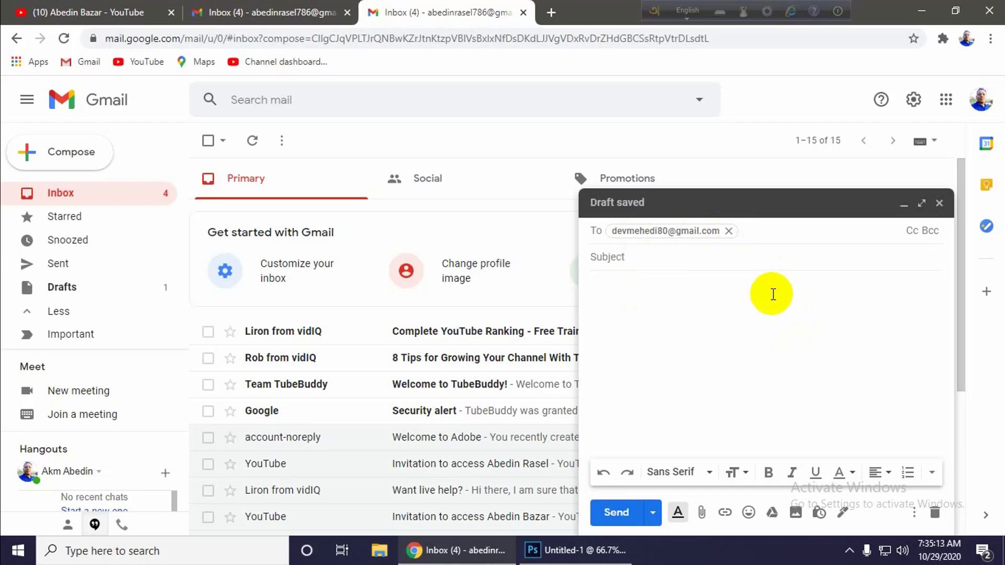
{"action": "left_click", "coordinate": [913, 231]}
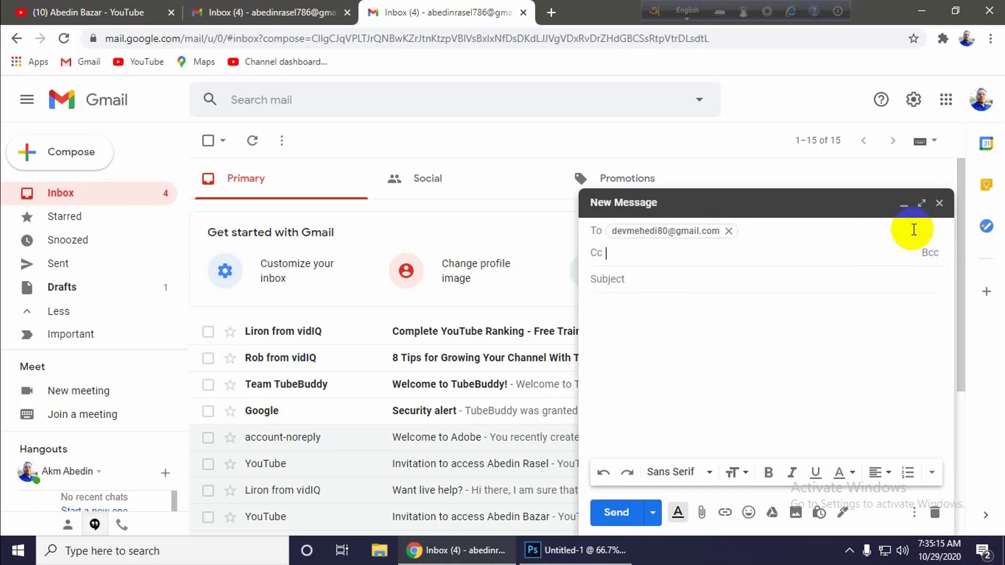
{"action": "left_click", "coordinate": [929, 254]}
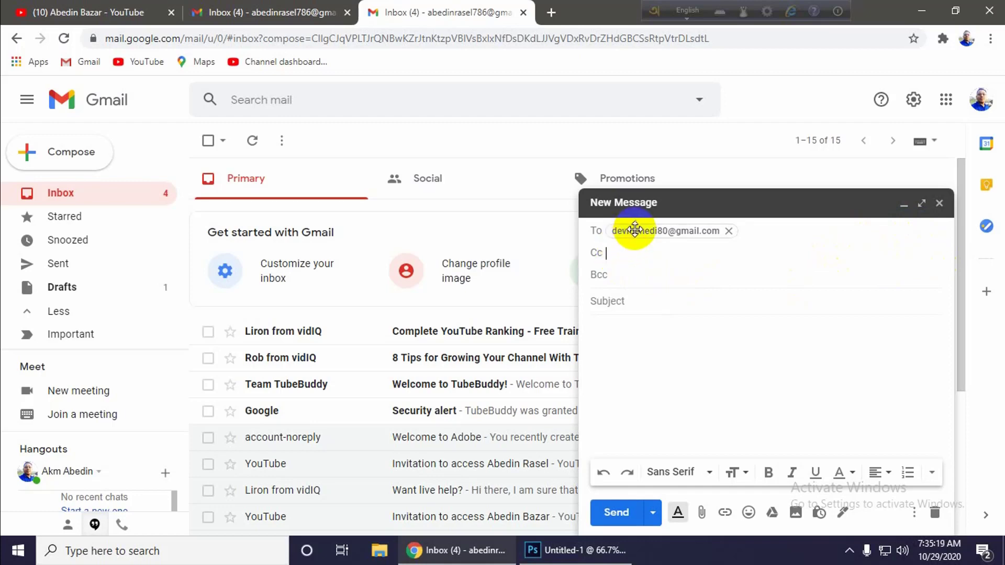
{"action": "left_click", "coordinate": [615, 252]}
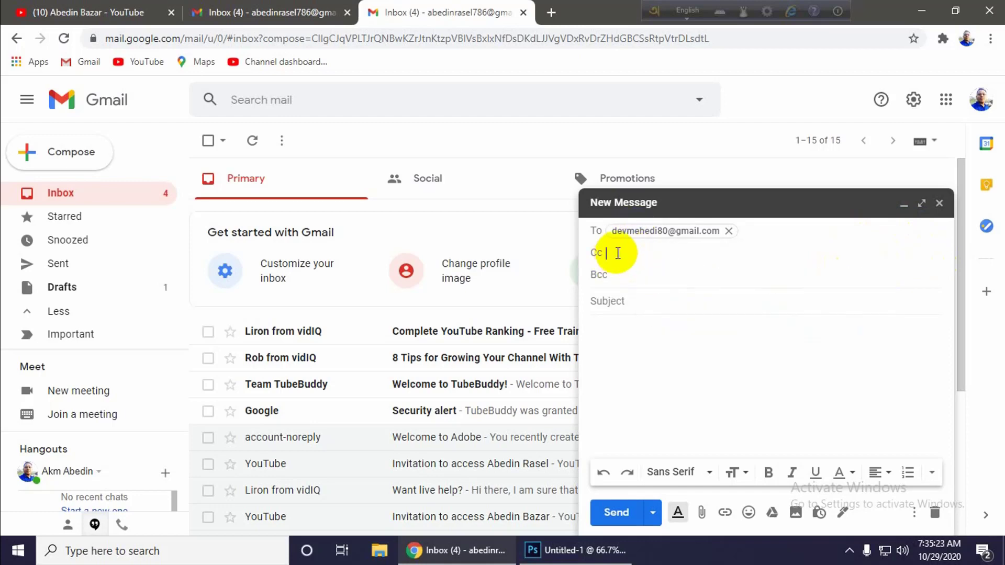
{"action": "left_click", "coordinate": [616, 272]}
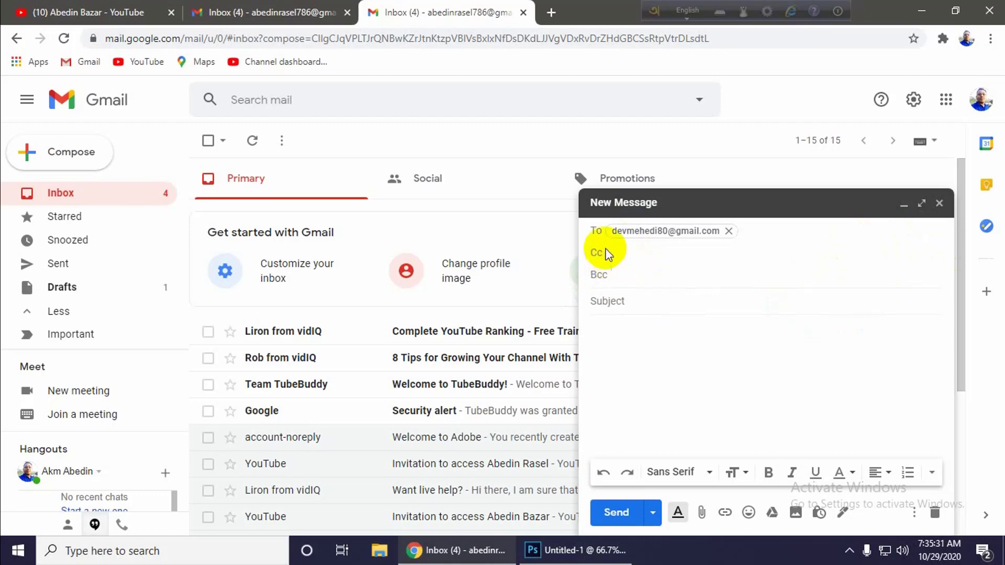
{"action": "left_click", "coordinate": [604, 251]}
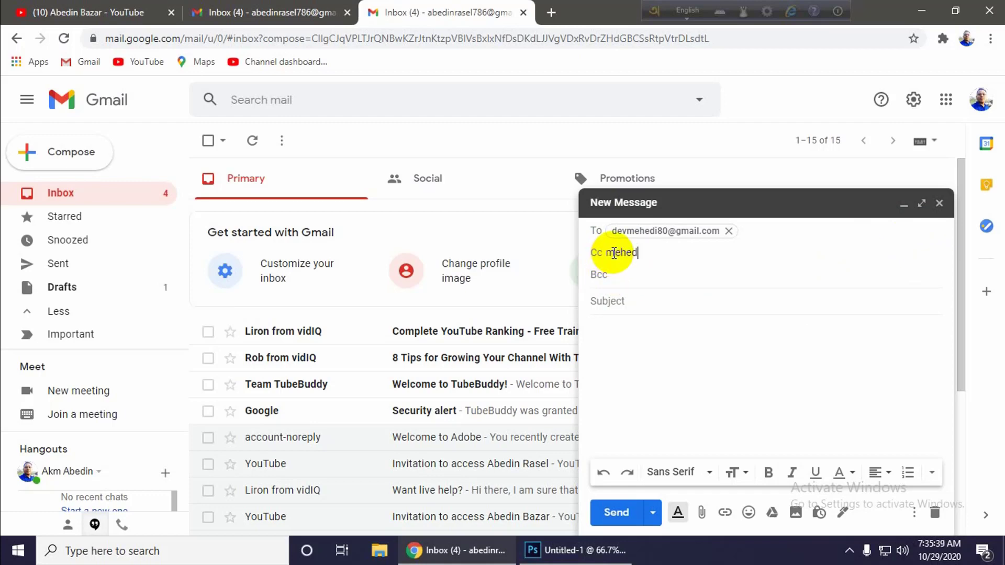
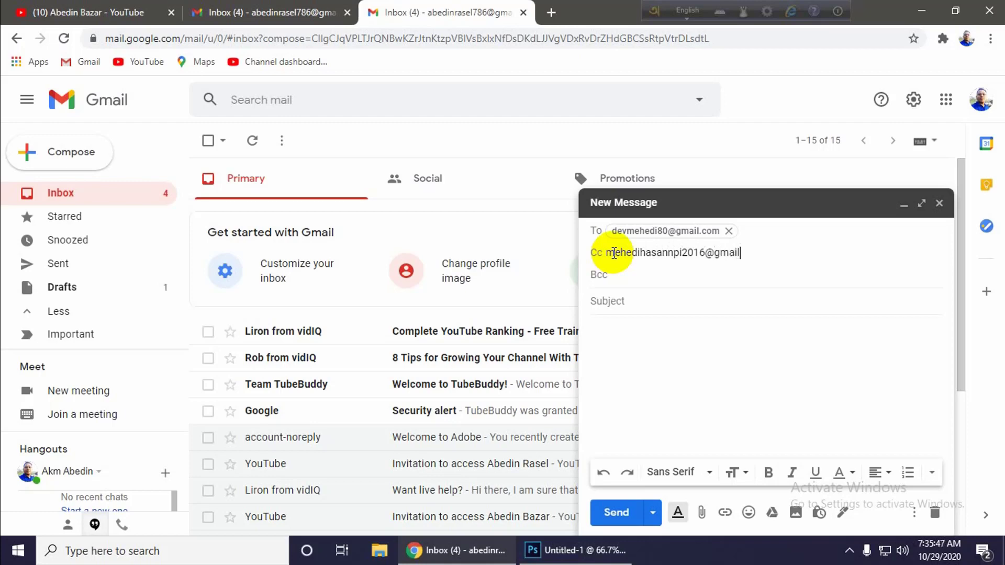
{"action": "key", "text": "Return"}
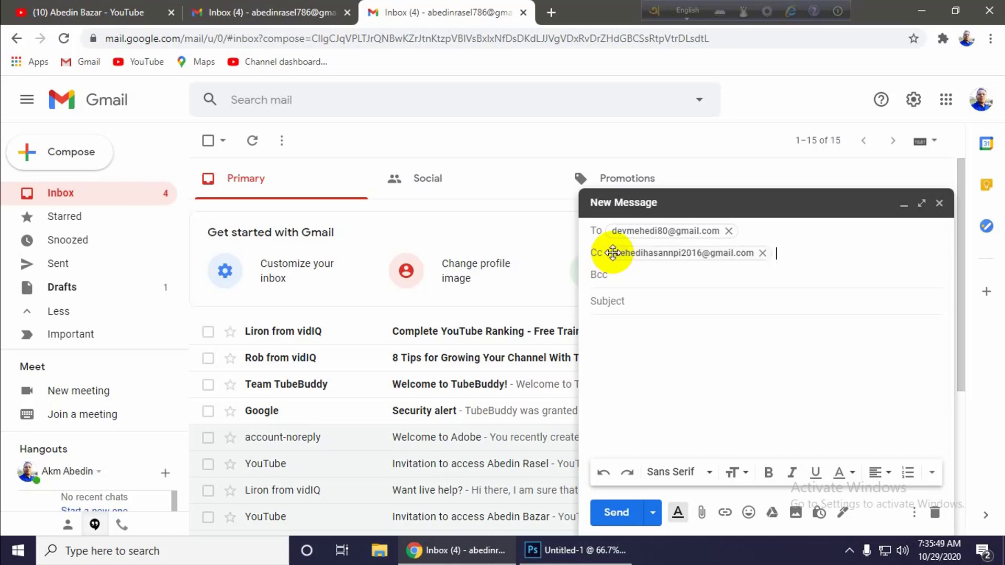
{"action": "left_click", "coordinate": [640, 275]}
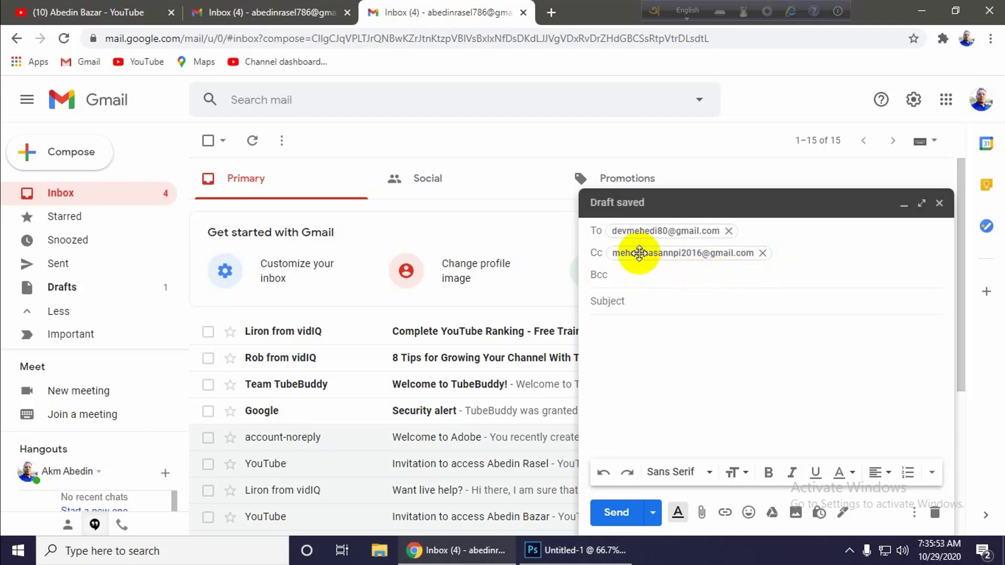
{"action": "mouse_move", "coordinate": [701, 230]}
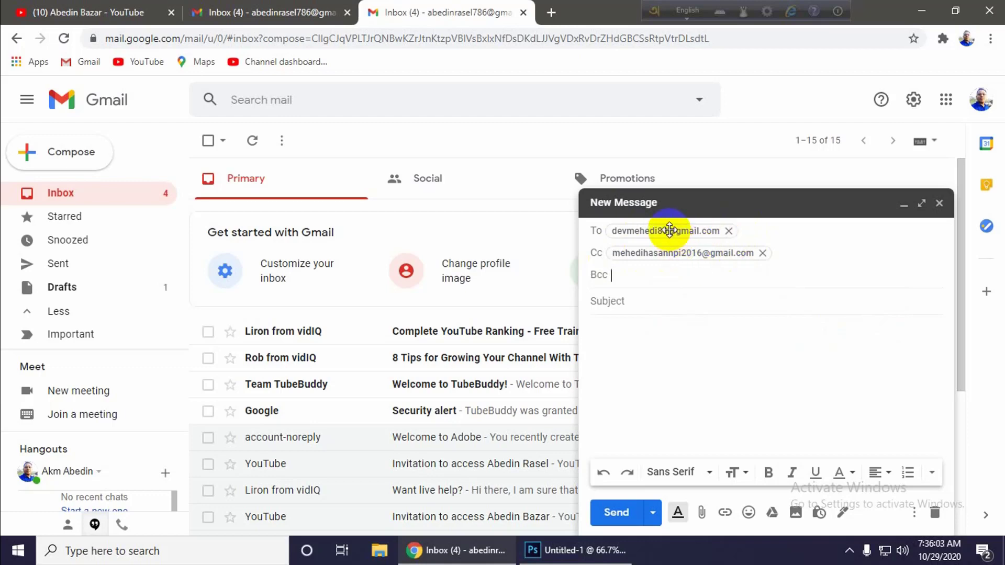
{"action": "mouse_move", "coordinate": [669, 230]}
{"action": "mouse_move", "coordinate": [665, 253]}
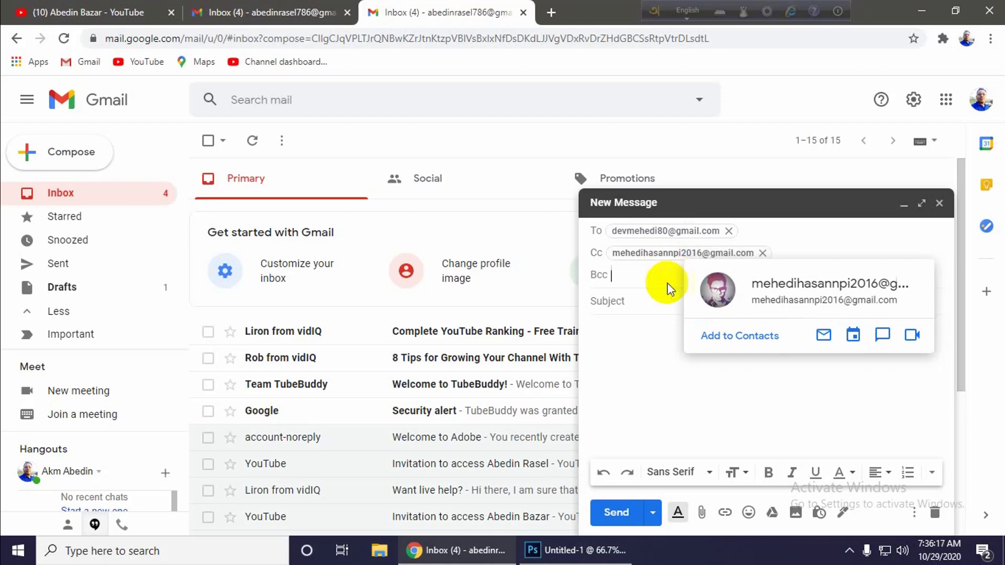
{"action": "left_click", "coordinate": [762, 253]}
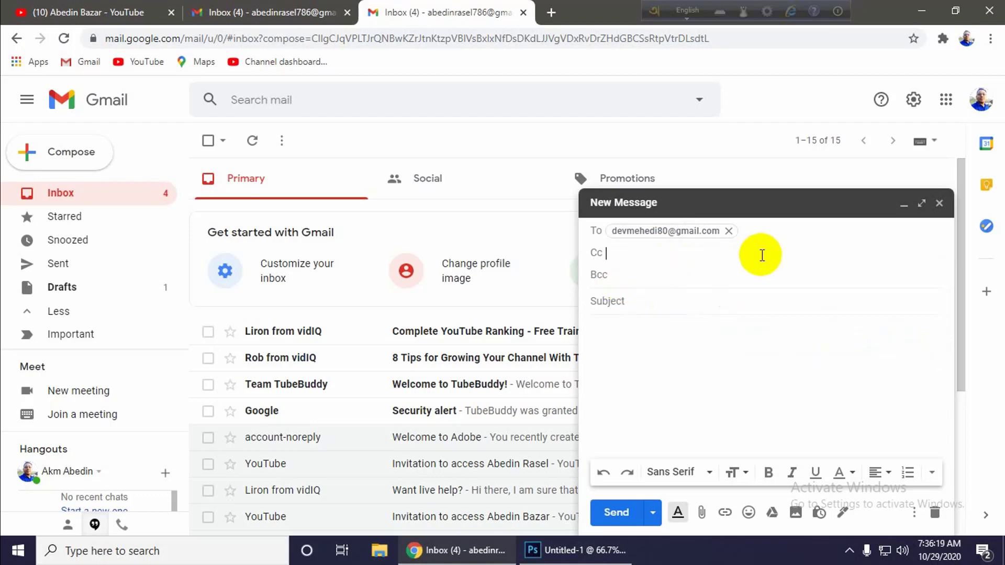
{"action": "left_click", "coordinate": [626, 301]}
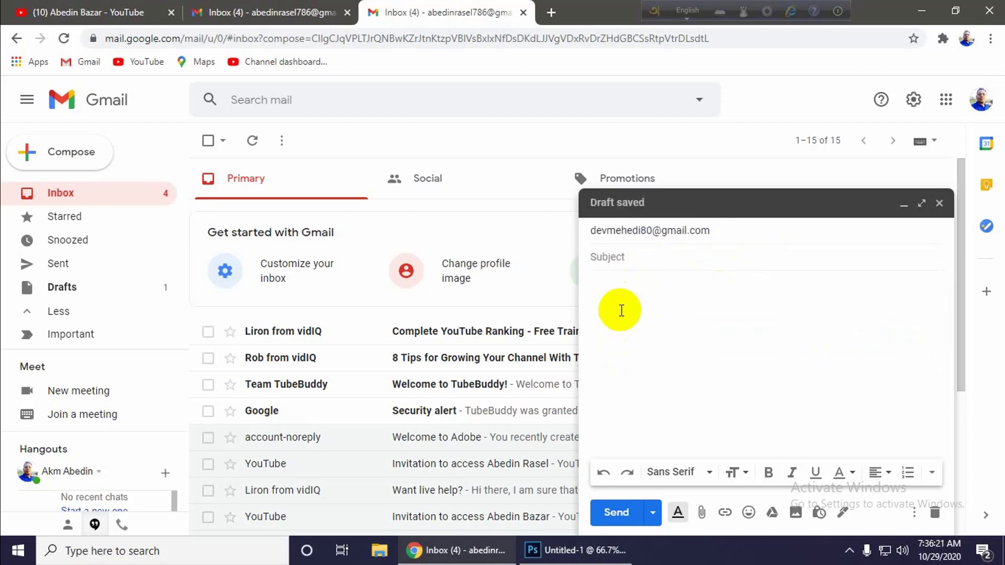
- Type the subject 'Office File', correcting typos along the way
{"action": "left_click", "coordinate": [608, 260]}
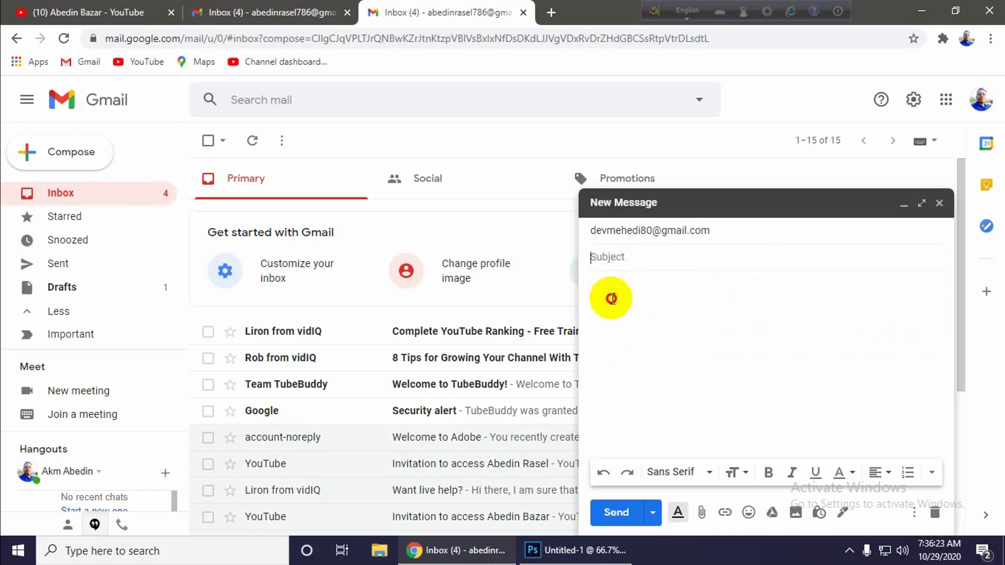
{"action": "left_click", "coordinate": [611, 299]}
{"action": "left_click", "coordinate": [617, 260]}
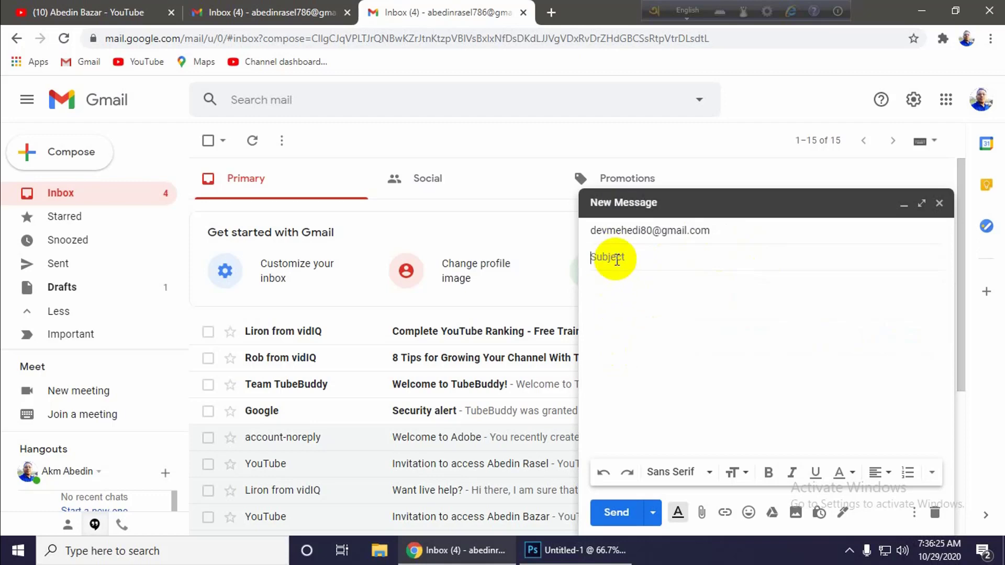
{"action": "type", "text": "Te"}
{"action": "key", "text": "BackSpace"}
{"action": "key", "text": "BackSpace"}
{"action": "key", "text": "BackSpace"}
{"action": "key", "text": "BackSpace"}
{"action": "type", "text": "G"}
{"action": "key", "text": "BackSpace"}
{"action": "type", "text": "Fi"}
{"action": "key", "text": "Left"}
{"action": "key", "text": "Left"}
{"action": "key", "text": "Left"}
{"action": "key", "text": "Left"}
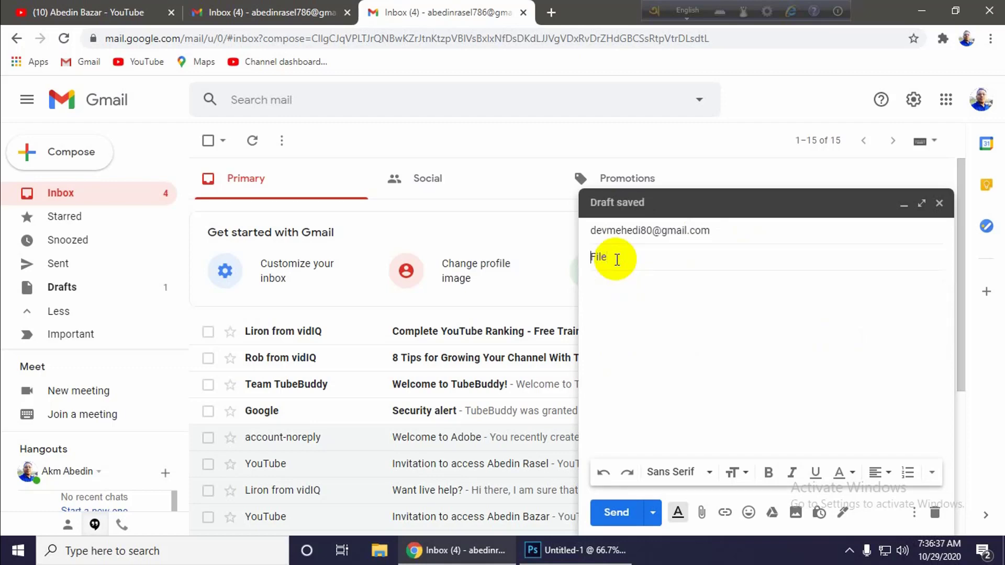
{"action": "type", "text": "Office"}
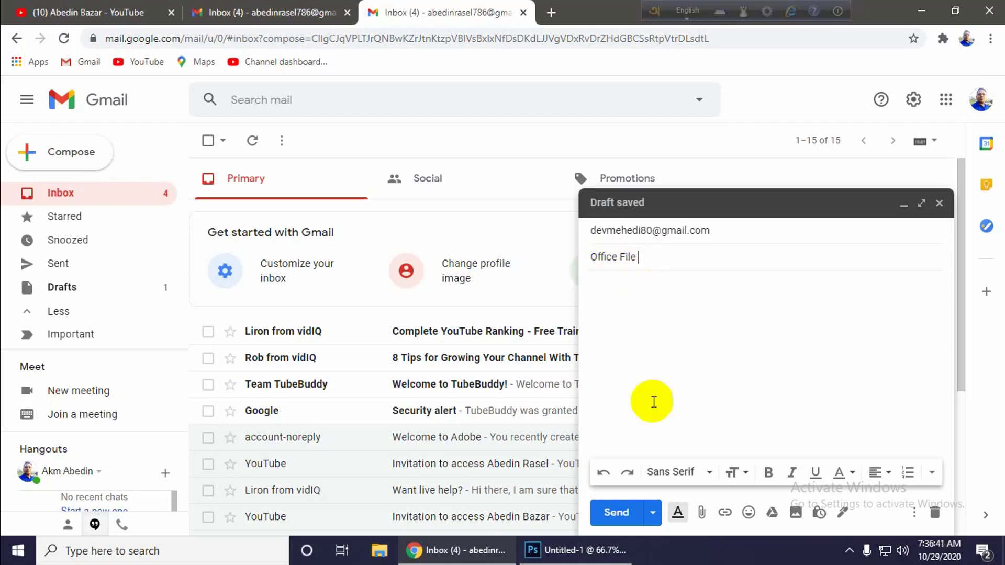
{"action": "left_click", "coordinate": [628, 304]}
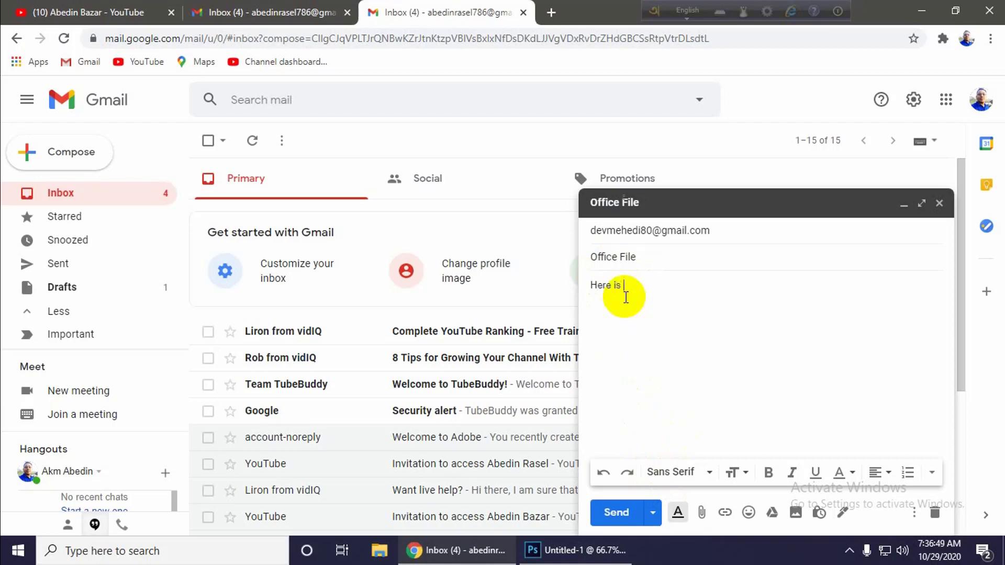
- Write the body 'Here is your File… Please check It.' and insert a 'Dear' greeting above
{"action": "type", "text": "Here is you"}
{"action": "type", "text": "r File"}
{"action": "type", "text": "It."}
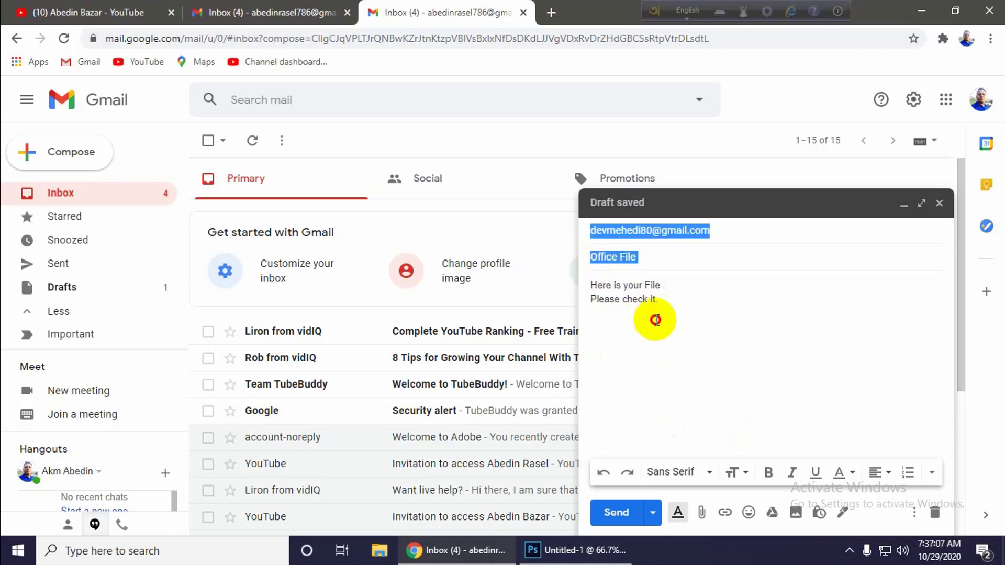
{"action": "left_click", "coordinate": [660, 300]}
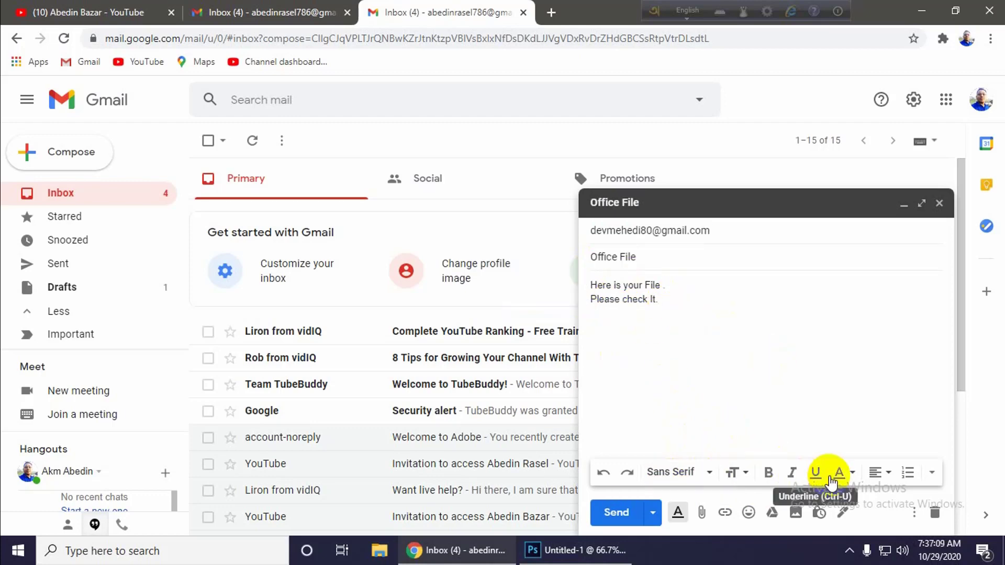
{"action": "left_click_drag", "start_coordinate": [666, 286], "coordinate": [592, 286]}
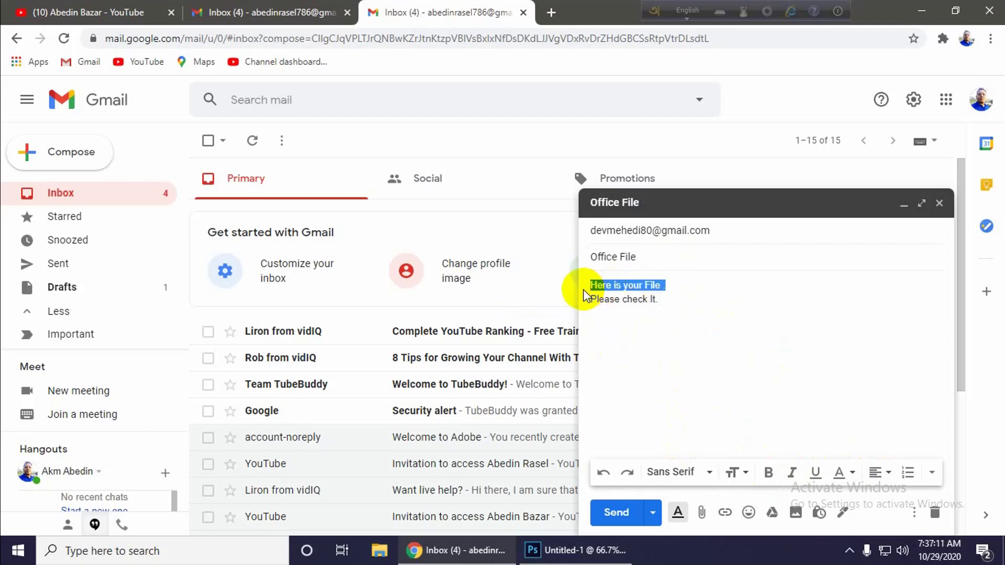
{"action": "left_click", "coordinate": [591, 283]}
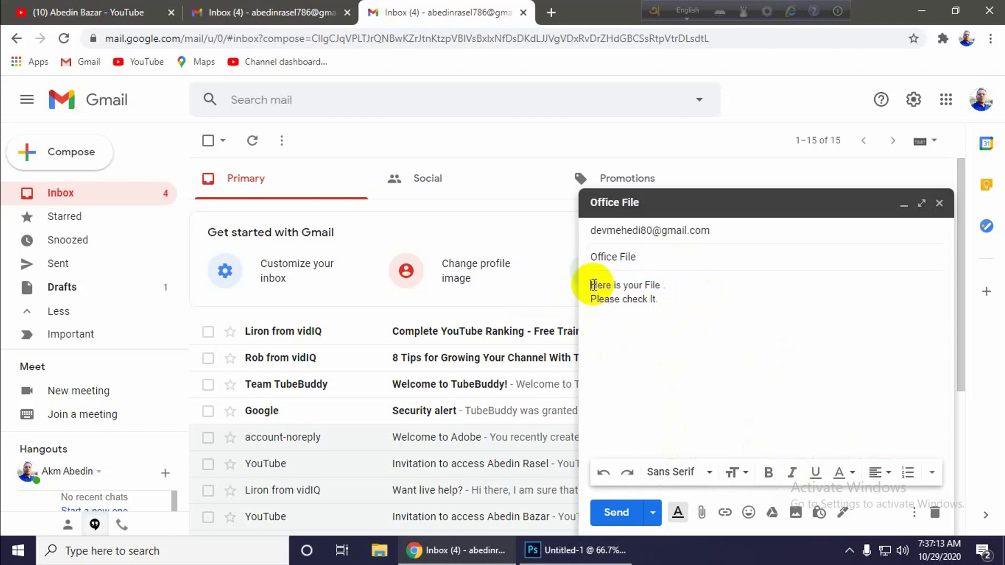
{"action": "key", "text": "Return"}
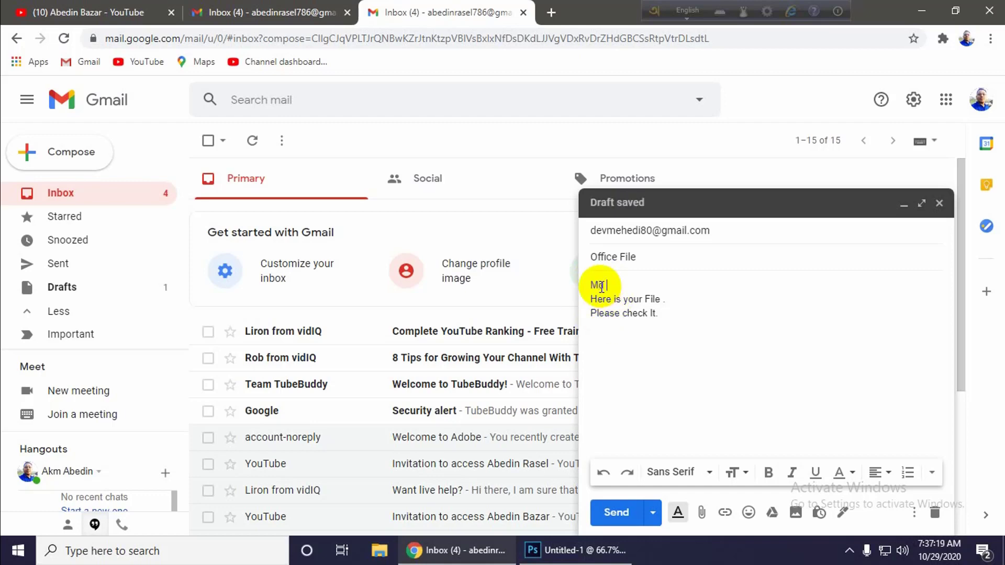
{"action": "key", "text": "BackSpace"}
{"action": "key", "text": "BackSpace"}
{"action": "type", "text": "Dear Mehedi,"}
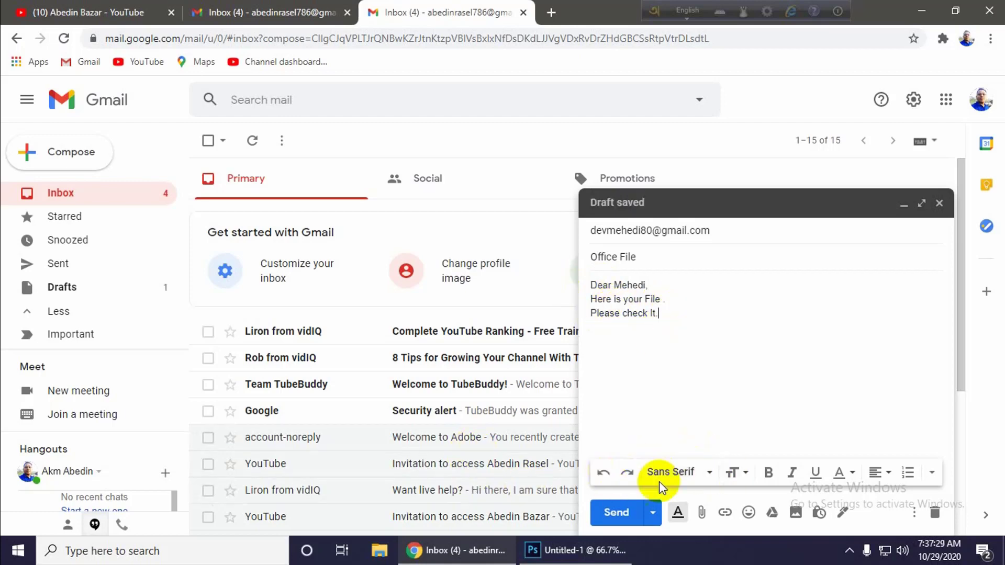
- Select the greeting line and colour it green
{"action": "left_click_drag", "start_coordinate": [650, 285], "coordinate": [590, 285]}
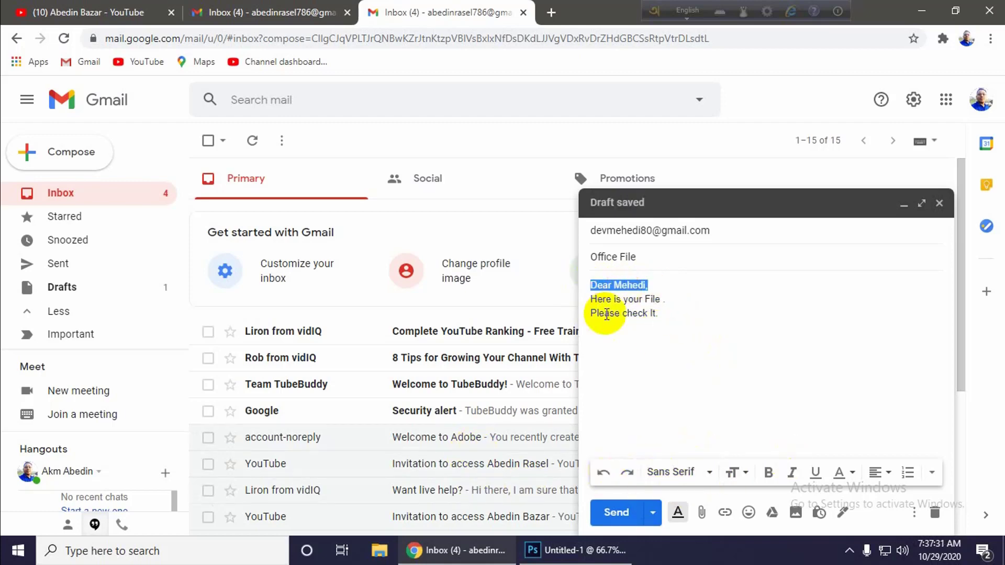
{"action": "left_click", "coordinate": [851, 473]}
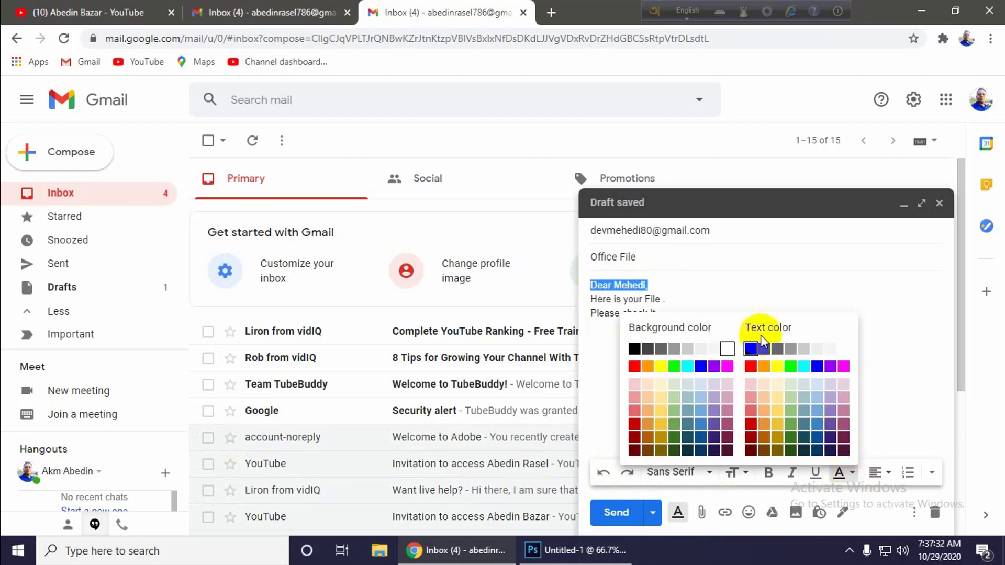
{"action": "left_click", "coordinate": [790, 369]}
{"action": "left_click", "coordinate": [661, 297]}
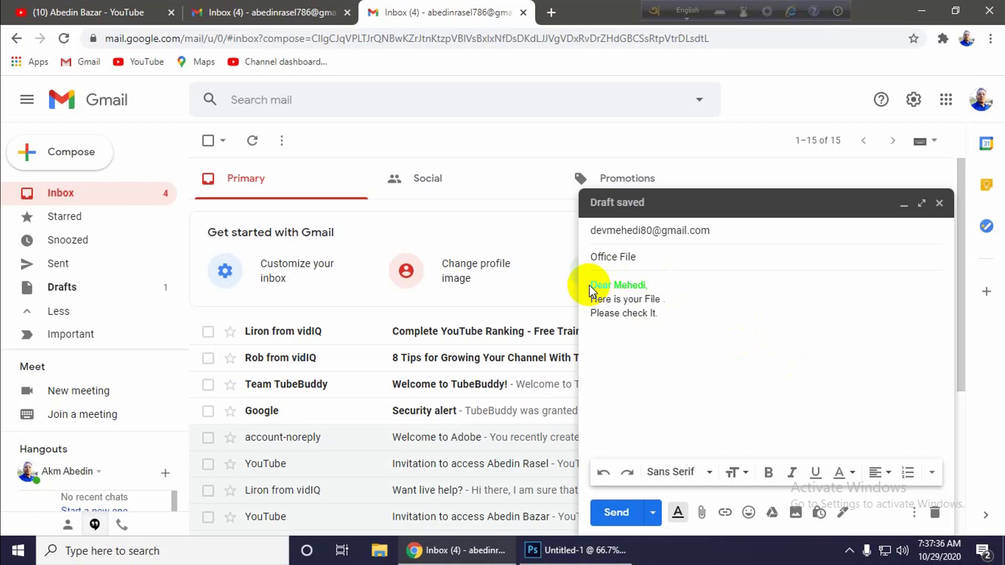
{"action": "left_click", "coordinate": [655, 280]}
{"action": "triple_click", "coordinate": [657, 279]}
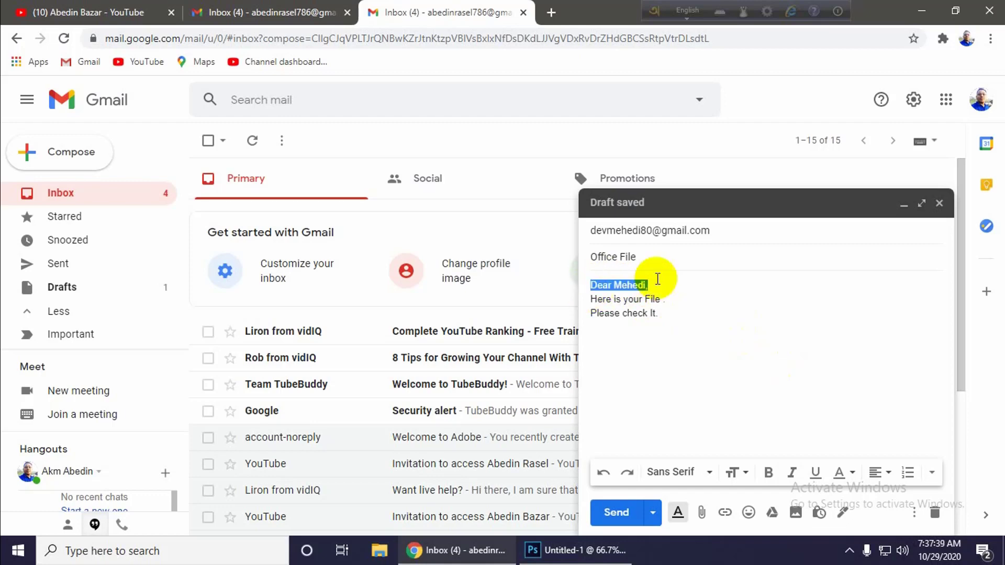
{"action": "left_click", "coordinate": [657, 284]}
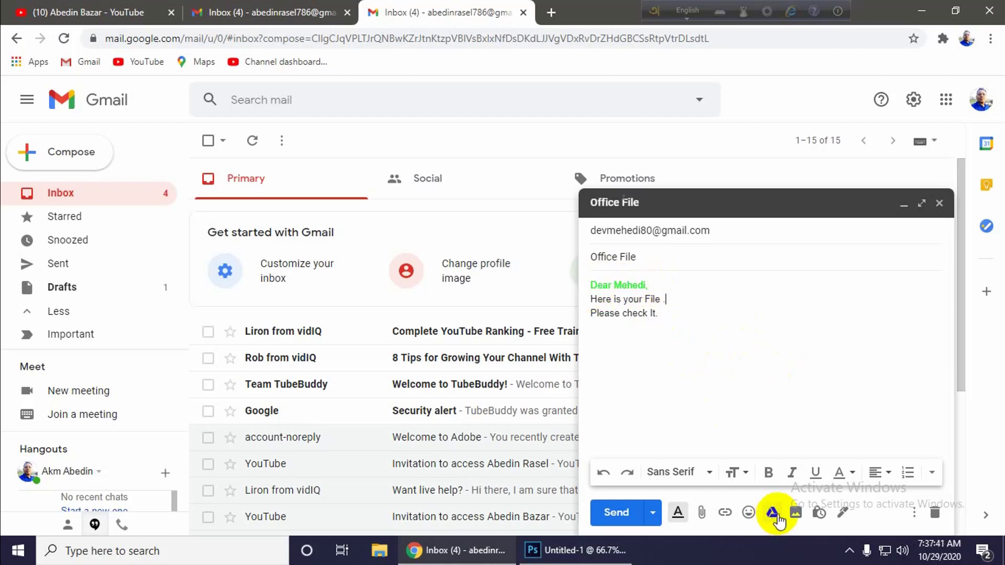
- Attach daily work.txt from the Desktop to the draft
{"action": "left_click", "coordinate": [701, 513]}
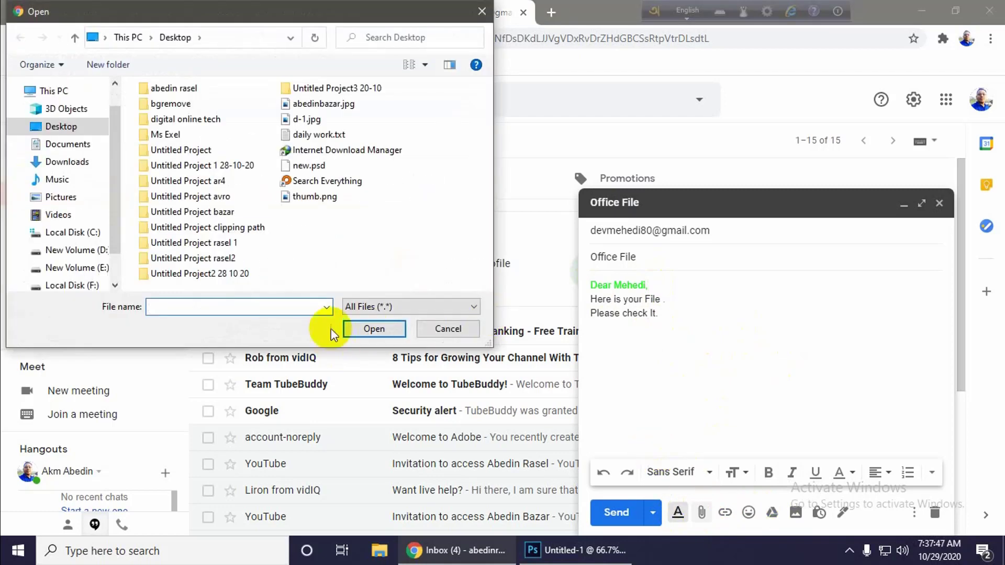
{"action": "left_click", "coordinate": [313, 135]}
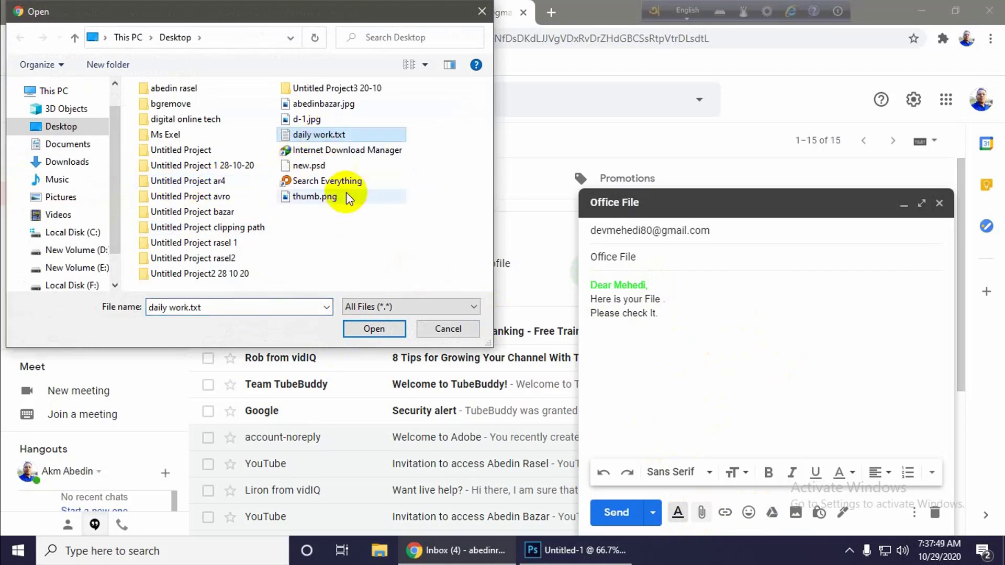
{"action": "left_click", "coordinate": [360, 329]}
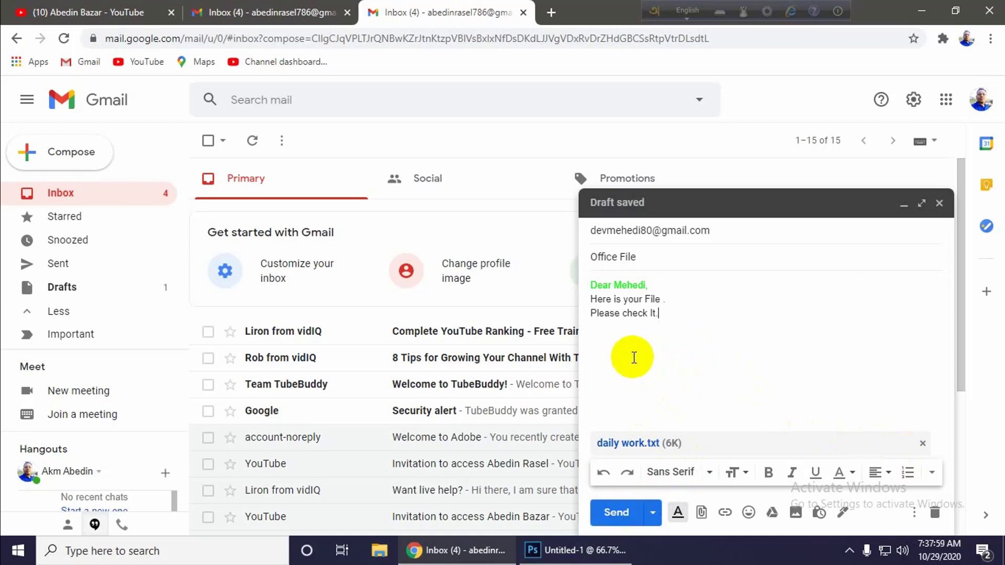
- Add the line 'Date: 29/10/2020' after 'Please check It.' and send the email
{"action": "left_click_drag", "start_coordinate": [610, 286], "coordinate": [591, 285]}
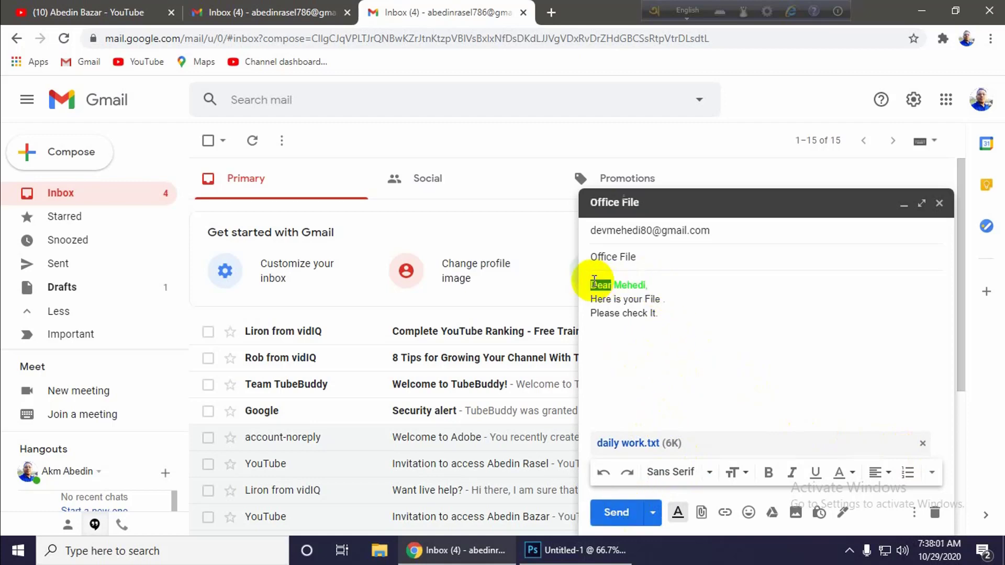
{"action": "left_click", "coordinate": [664, 299]}
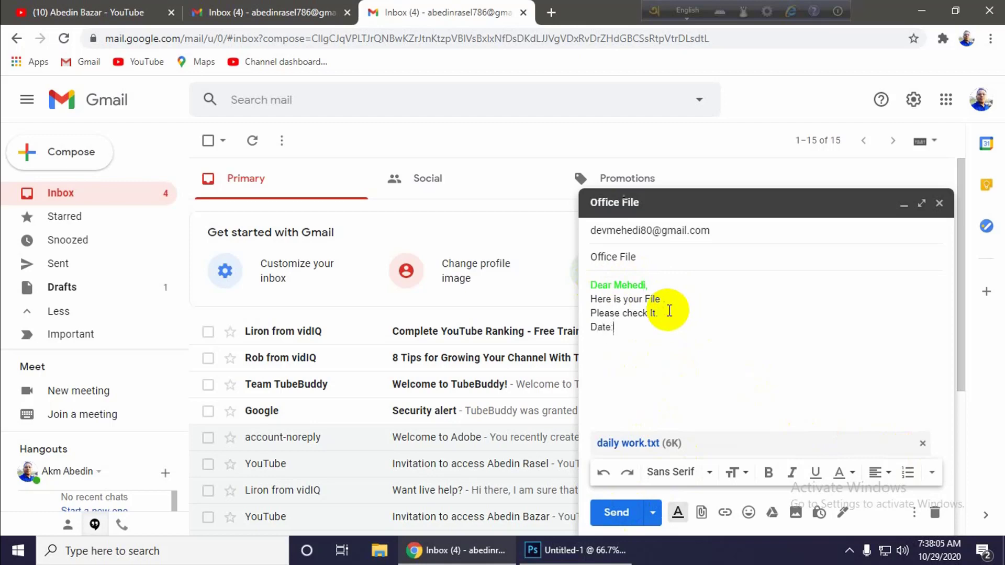
{"action": "type", "text": "10/2"}
{"action": "type", "text": "020"}
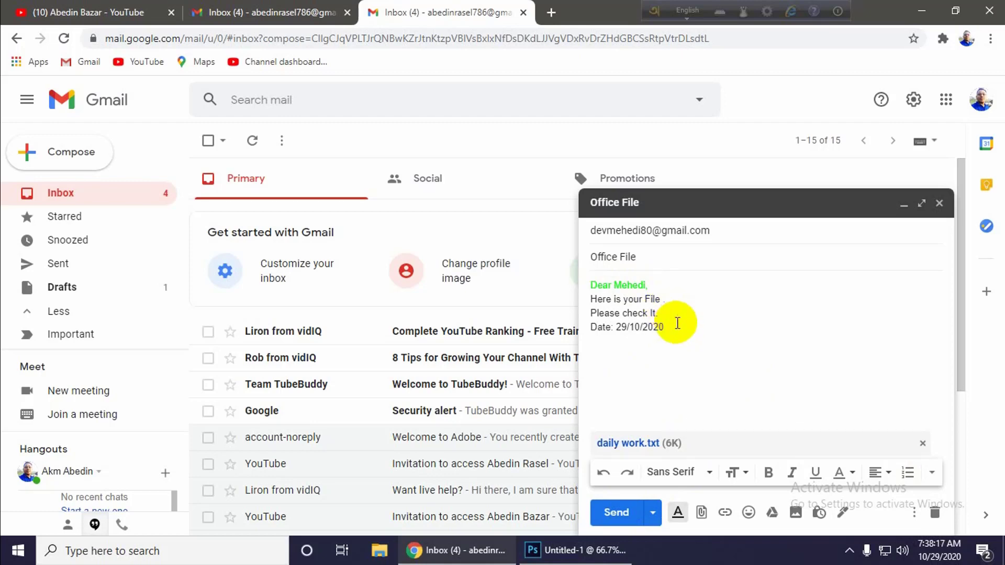
{"action": "left_click", "coordinate": [626, 515]}
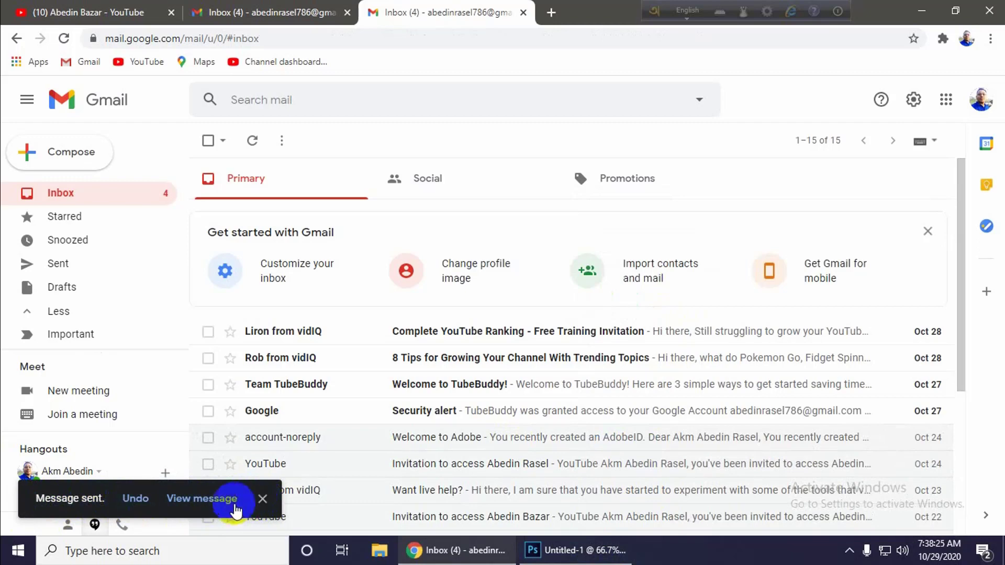
- Open Sent and preview the daily work.txt attachment on the Office File email
{"action": "left_click", "coordinate": [60, 268]}
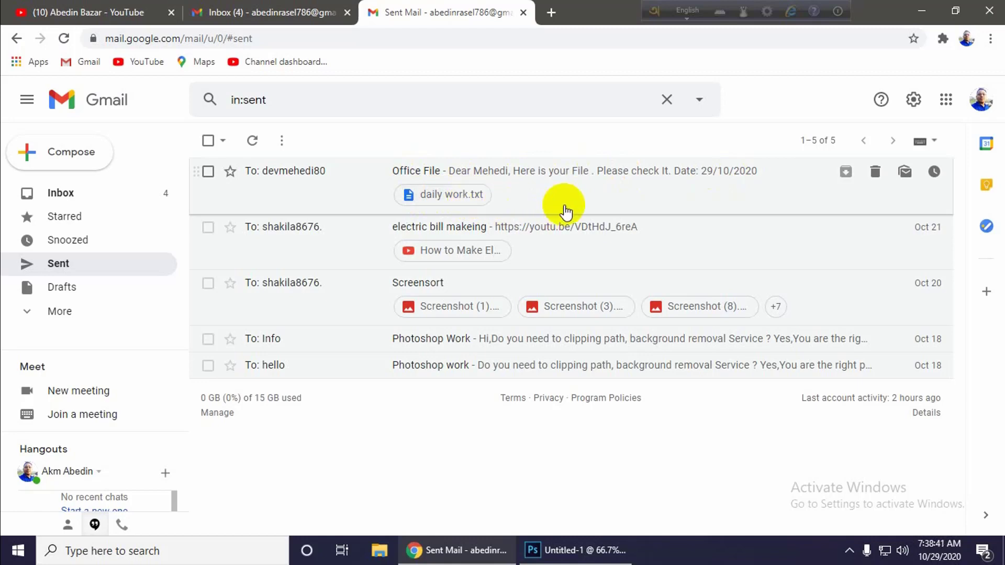
{"action": "left_click", "coordinate": [458, 200]}
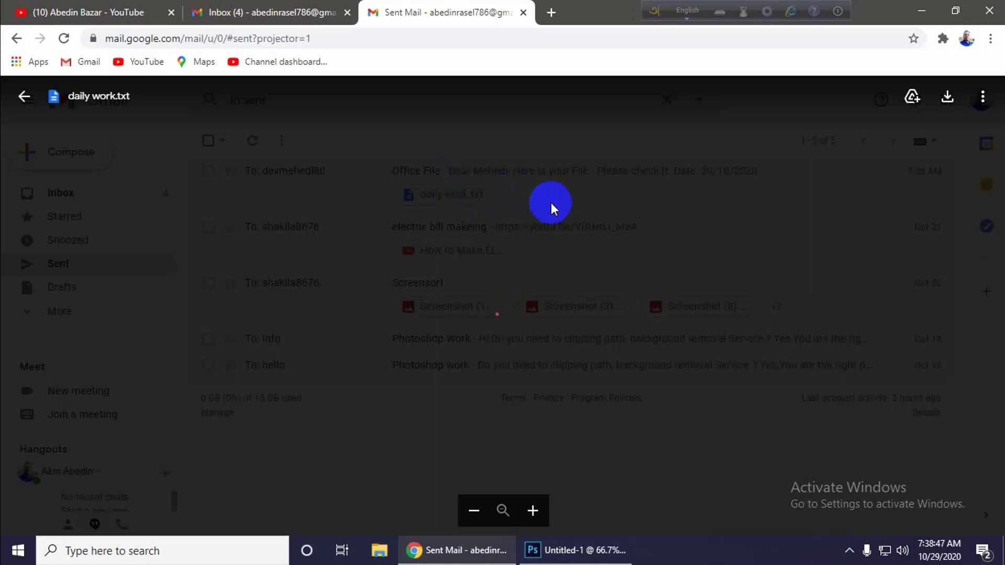
{"action": "scroll", "coordinate": [419, 285], "scroll_direction": "down", "scroll_amount": 10}
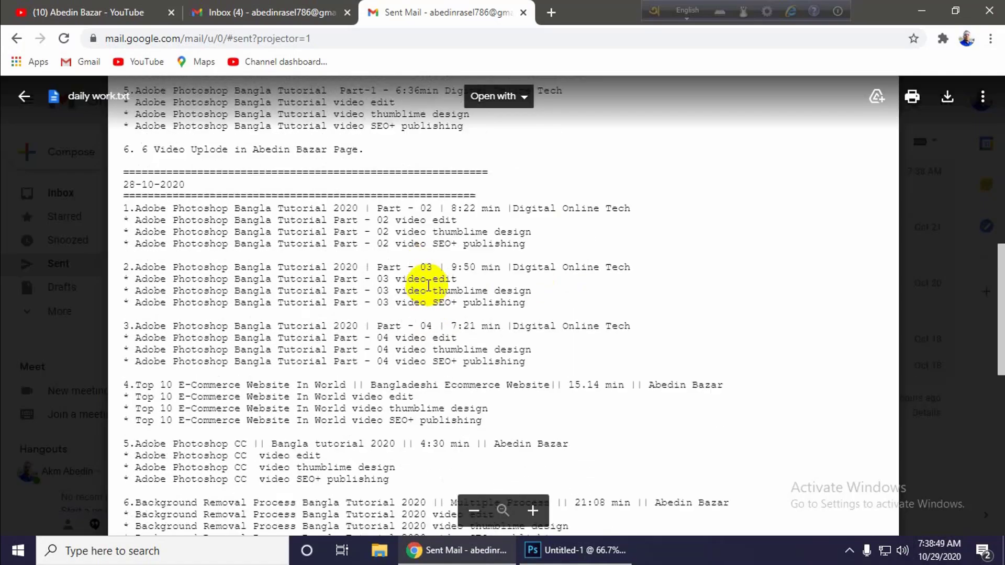
{"action": "scroll", "coordinate": [428, 285], "scroll_direction": "down", "scroll_amount": 10}
{"action": "scroll", "coordinate": [576, 278], "scroll_direction": "up", "scroll_amount": 15}
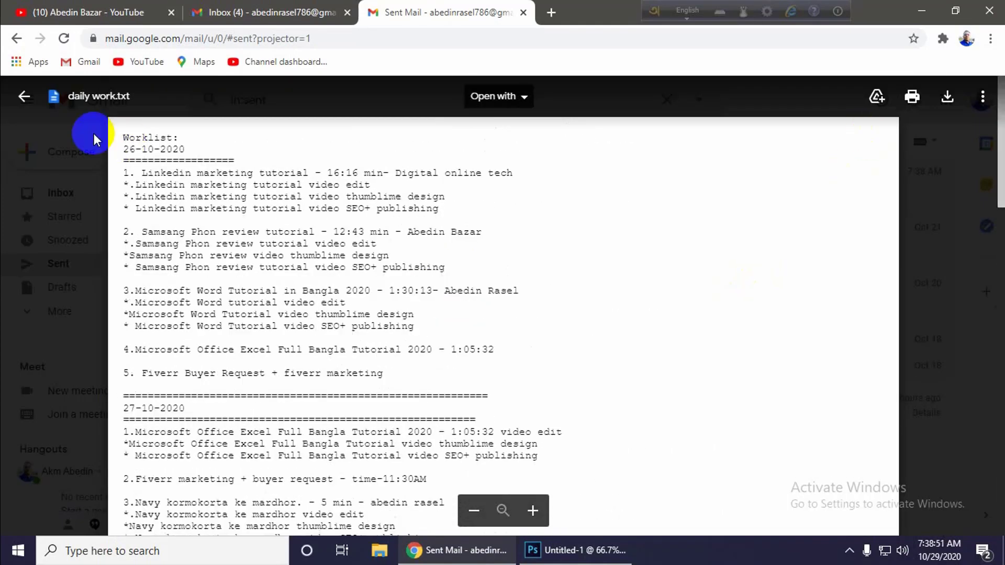
{"action": "left_click", "coordinate": [24, 96]}
{"action": "left_click", "coordinate": [469, 195]}
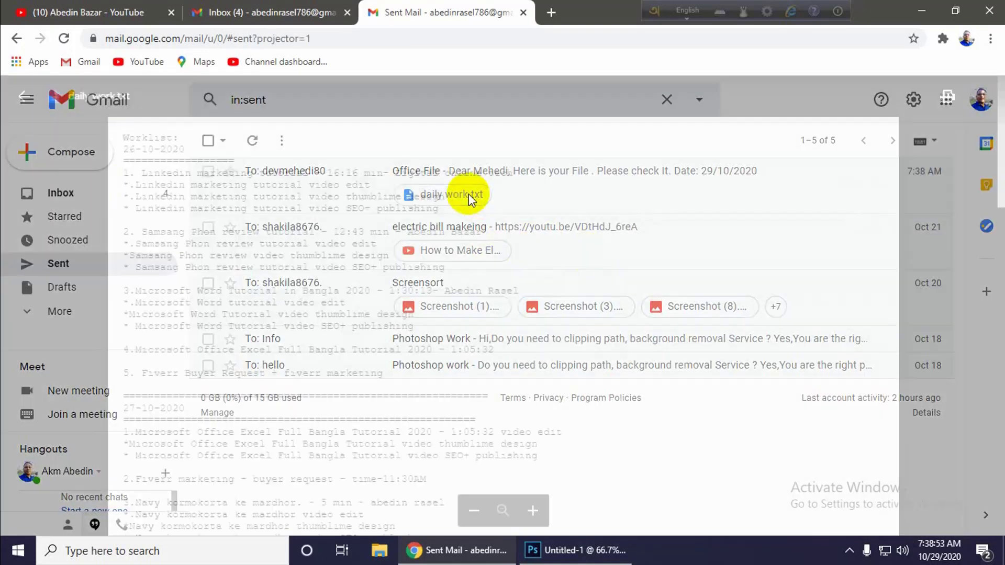
{"action": "left_click", "coordinate": [911, 97]}
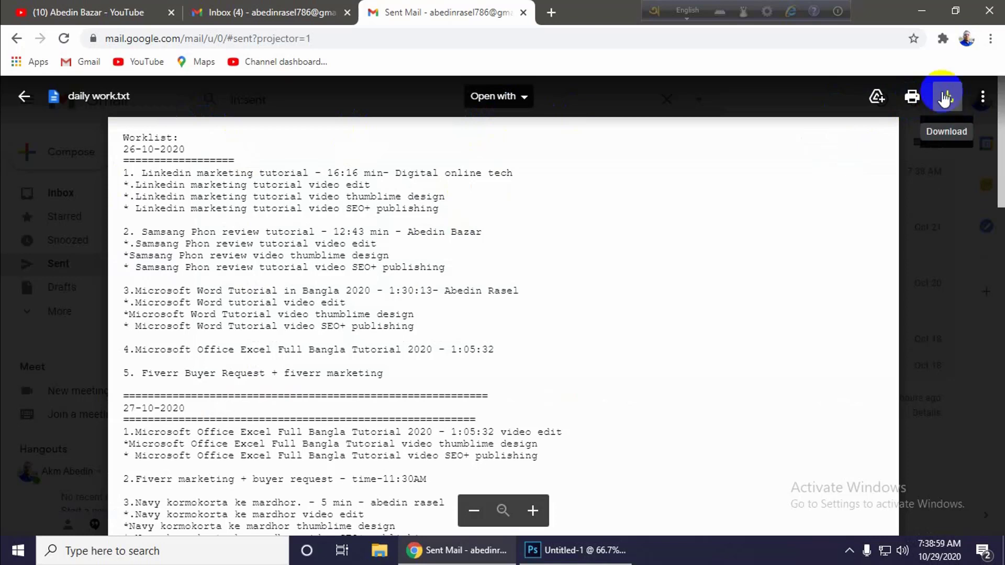
{"action": "left_click", "coordinate": [23, 97]}
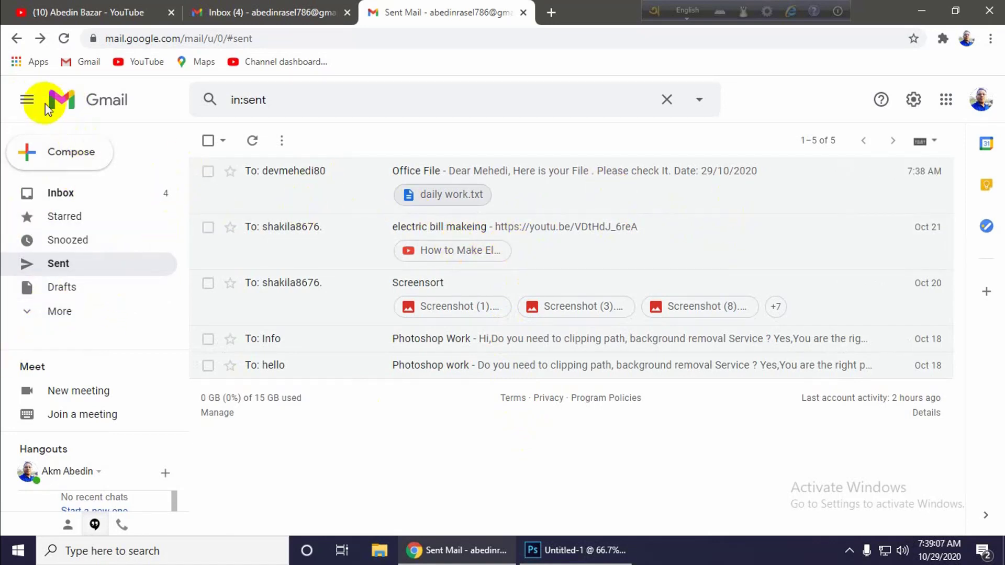
- Delete Complete YouTube Ranking, 8 Tips for Growing, Welcome to TubeBuddy! and Security alert from the inbox
{"action": "left_click", "coordinate": [105, 100]}
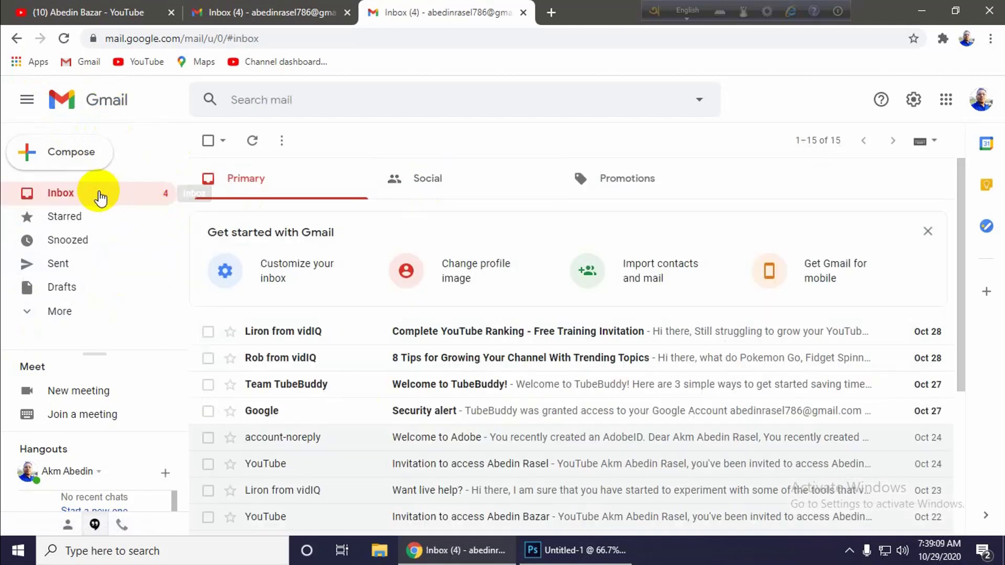
{"action": "scroll", "coordinate": [523, 369], "scroll_direction": "down", "scroll_amount": 4}
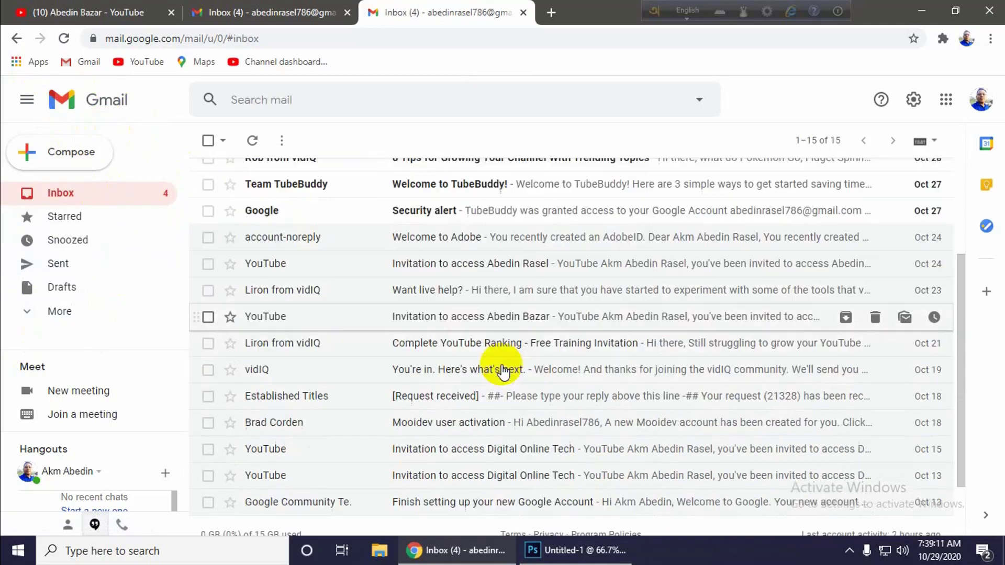
{"action": "scroll", "coordinate": [503, 372], "scroll_direction": "up", "scroll_amount": 4}
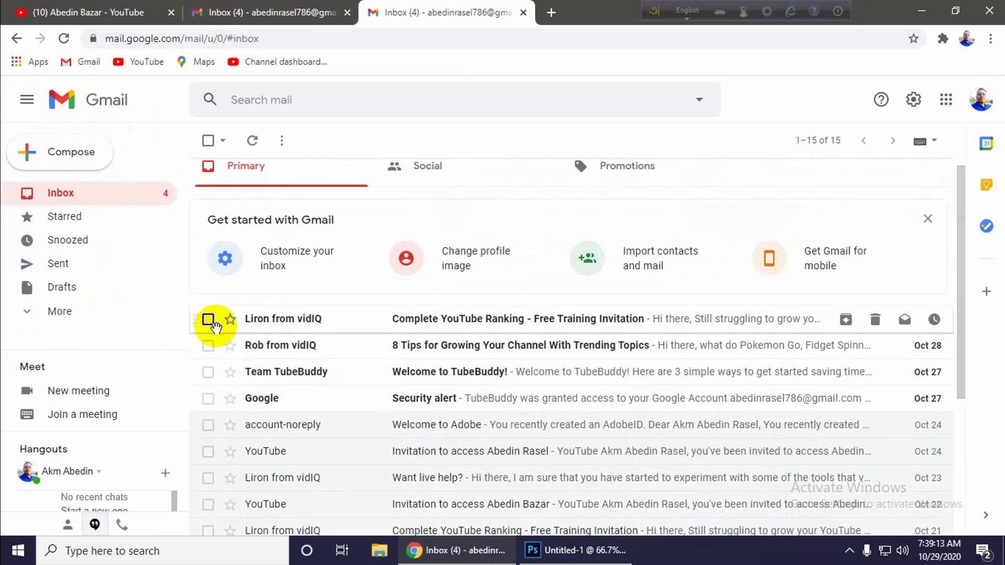
{"action": "left_click", "coordinate": [208, 318]}
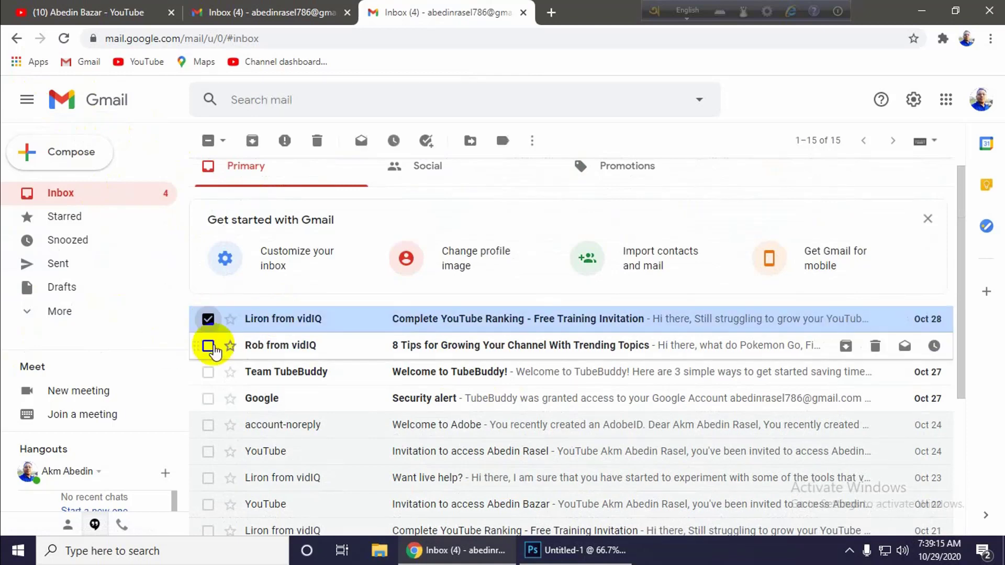
{"action": "left_click", "coordinate": [208, 345]}
{"action": "left_click", "coordinate": [207, 372]}
{"action": "left_click", "coordinate": [208, 399]}
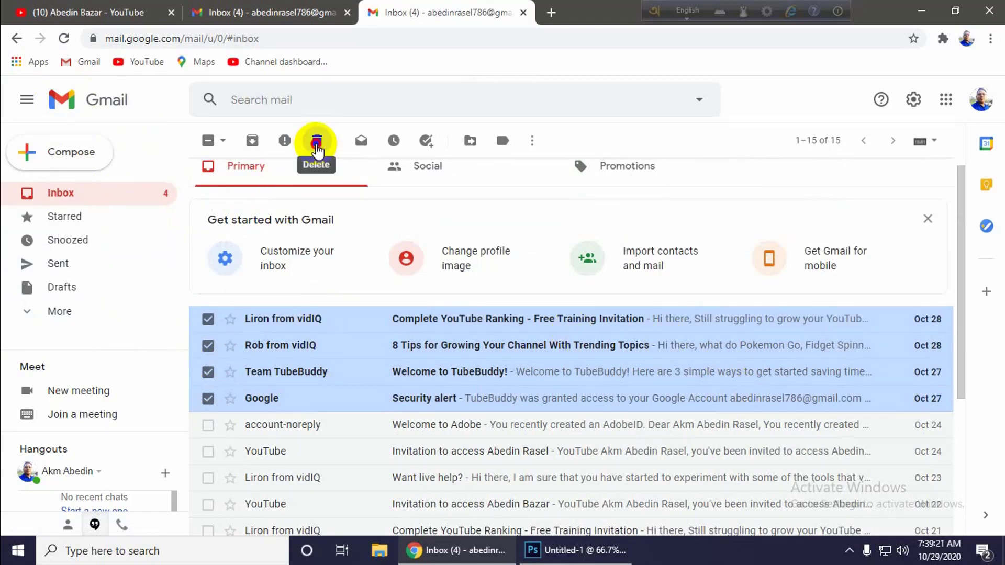
{"action": "left_click", "coordinate": [316, 141]}
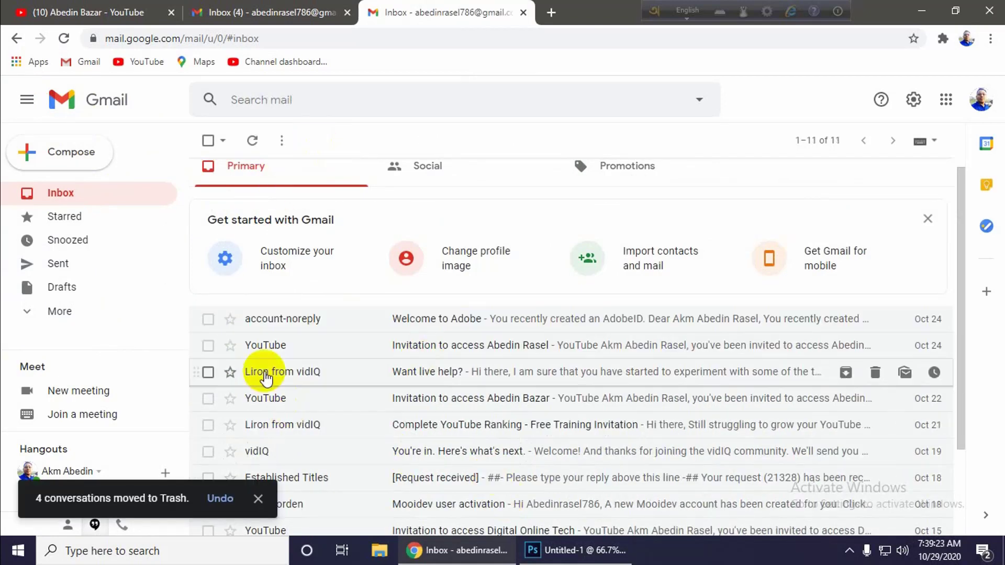
- Delete the Welcome to Adobe conversation and dismiss the moved-to-Trash notice
{"action": "left_click", "coordinate": [208, 319]}
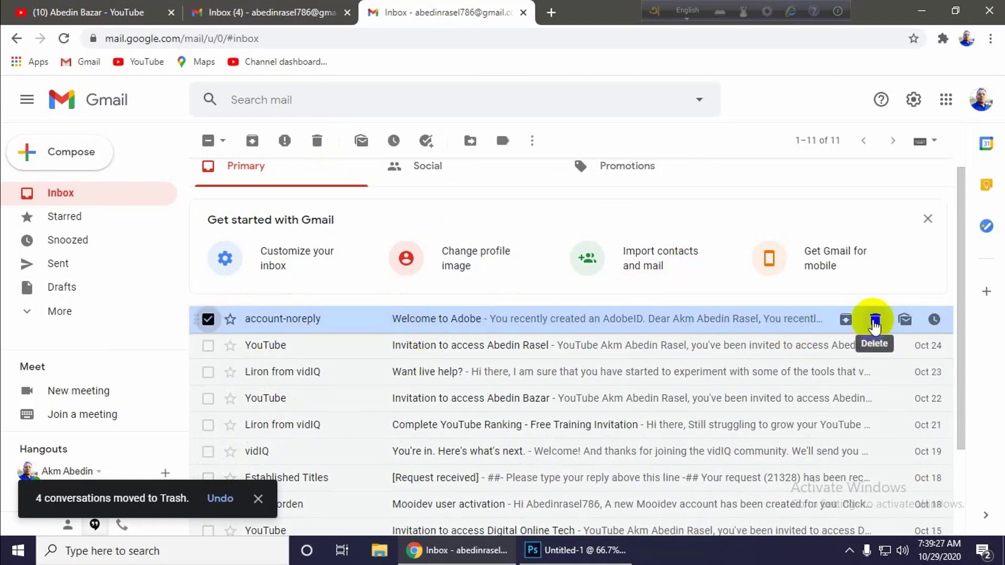
{"action": "left_click", "coordinate": [875, 320]}
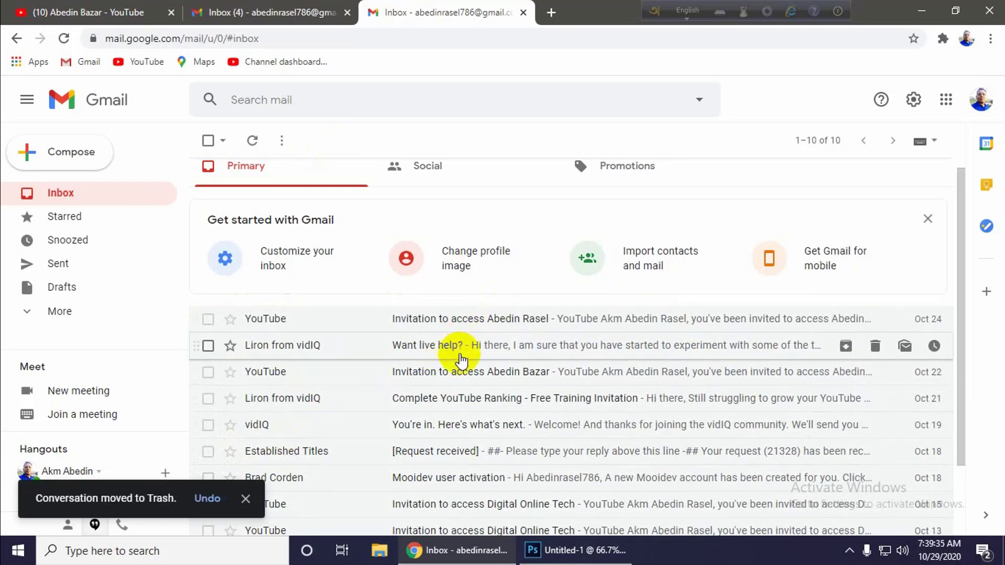
{"action": "scroll", "coordinate": [461, 359], "scroll_direction": "down", "scroll_amount": 2}
{"action": "scroll", "coordinate": [440, 385], "scroll_direction": "up", "scroll_amount": 2}
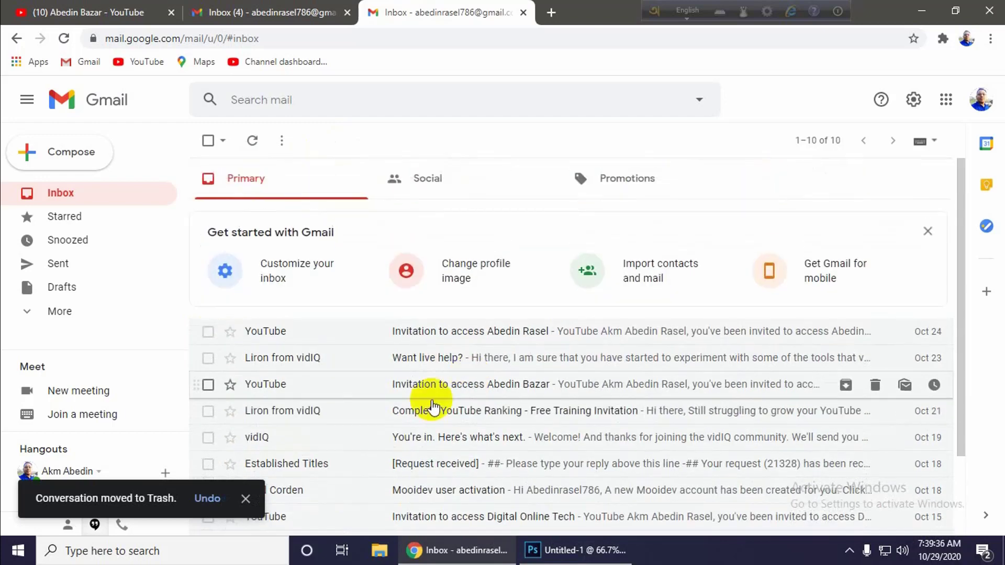
{"action": "left_click", "coordinate": [245, 499]}
{"action": "scroll", "coordinate": [568, 274], "scroll_direction": "down", "scroll_amount": 2}
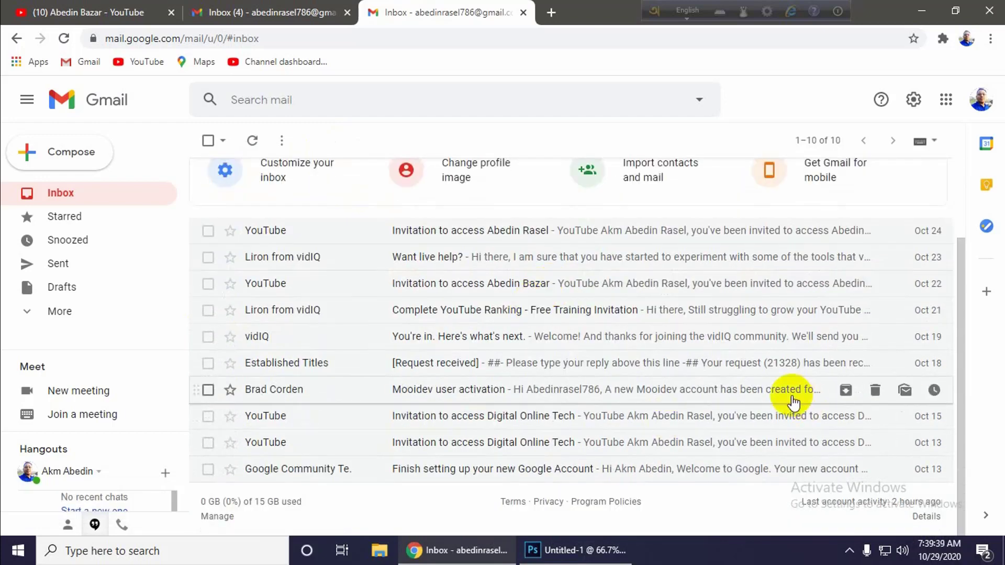
{"action": "scroll", "coordinate": [732, 402], "scroll_direction": "up", "scroll_amount": 2}
{"action": "scroll", "coordinate": [635, 392], "scroll_direction": "down", "scroll_amount": 2}
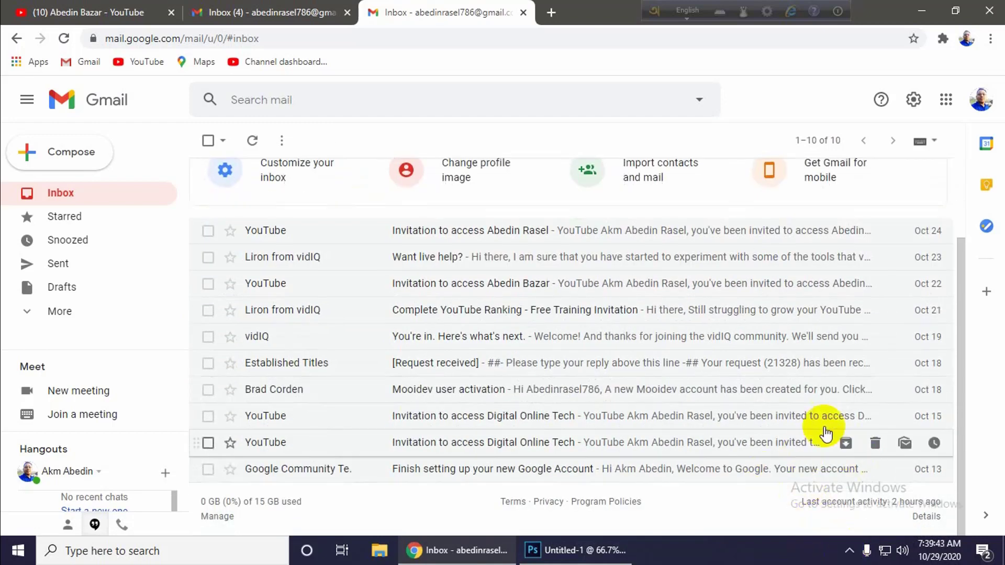
{"action": "scroll", "coordinate": [837, 419], "scroll_direction": "up", "scroll_amount": 2}
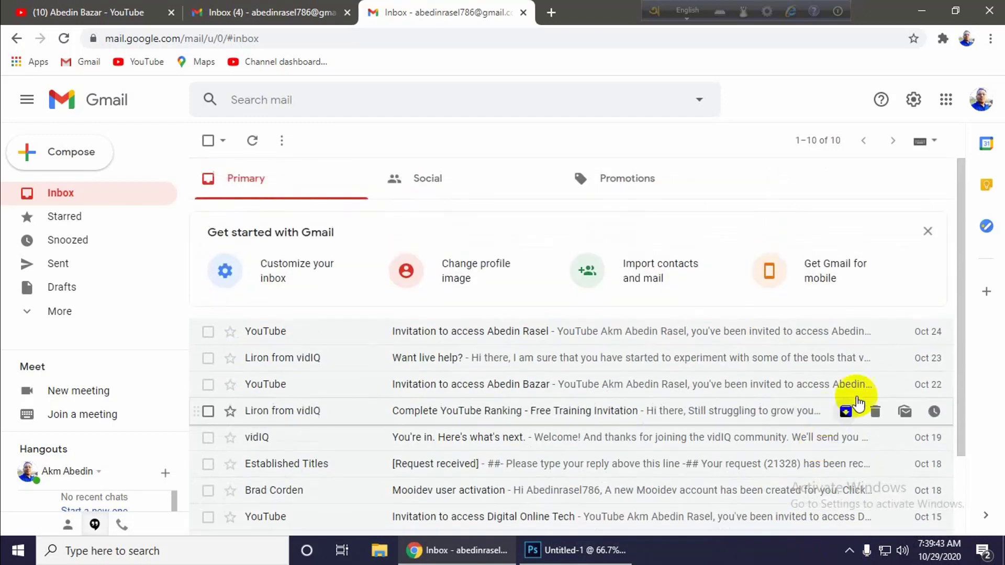
{"action": "left_click", "coordinate": [849, 551]}
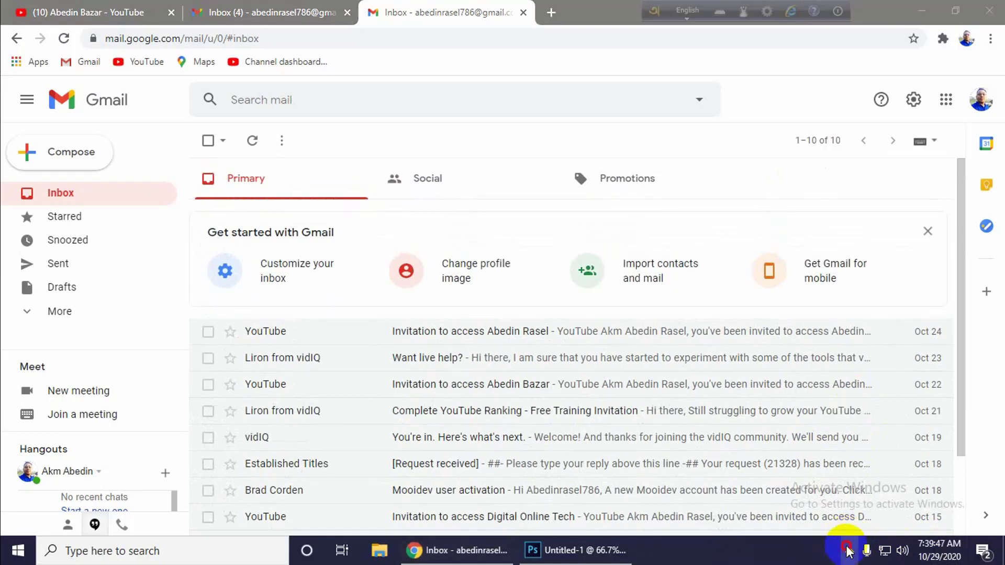
{"action": "left_click", "coordinate": [846, 547]}
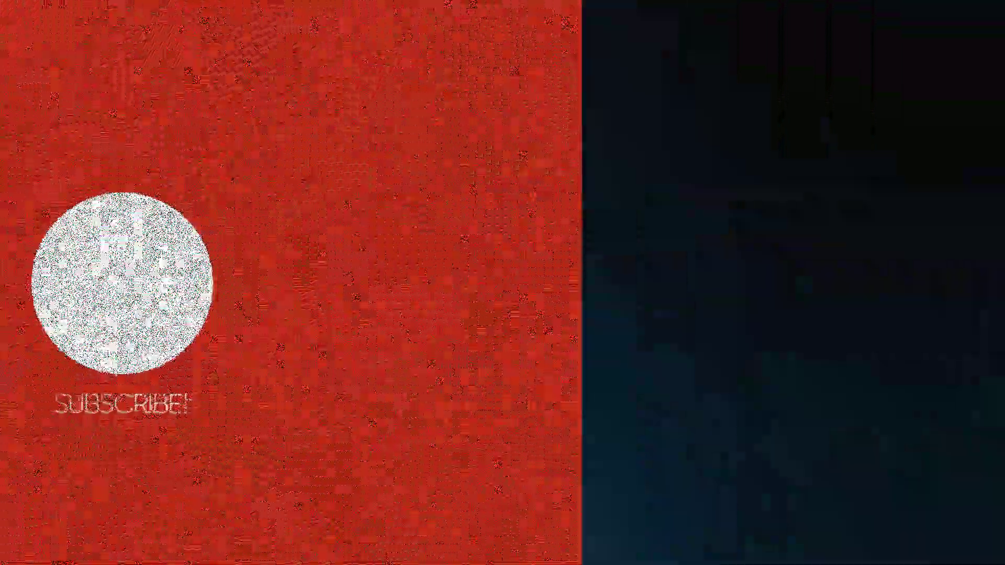